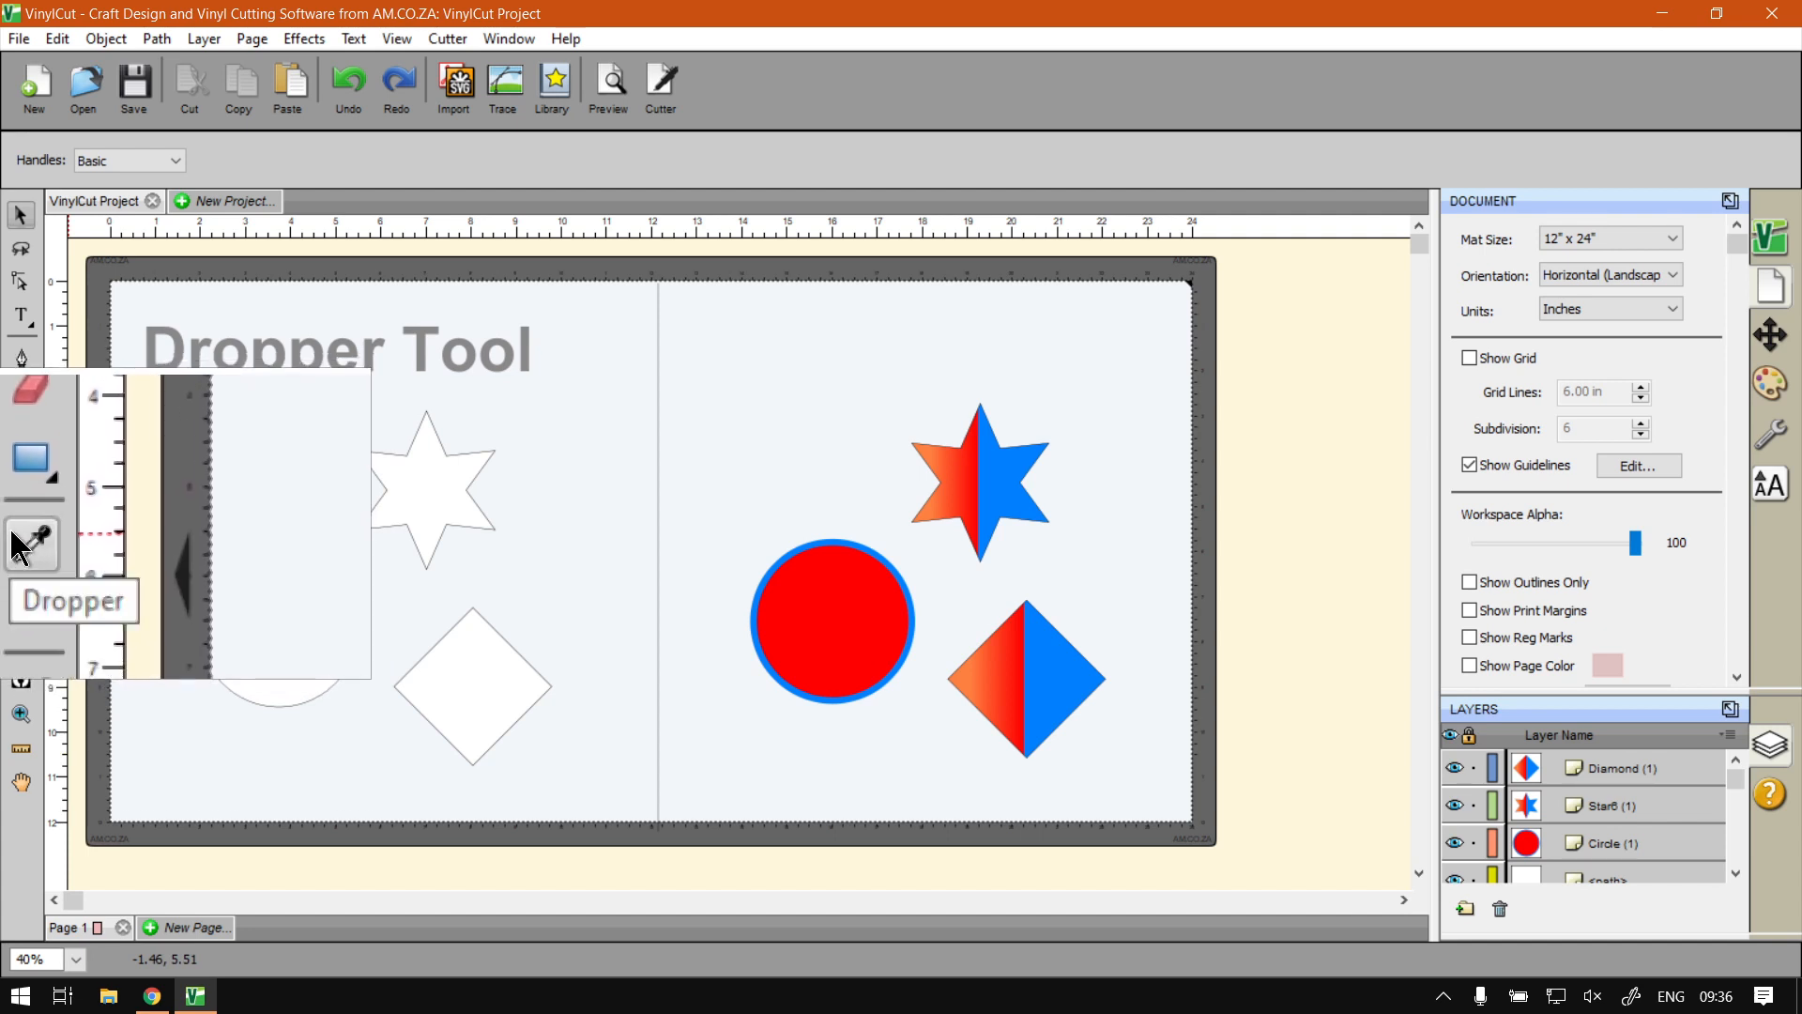
# - Activate the Dropper tool and set it to sample Fill and Stroke
pyautogui.click(21, 535)
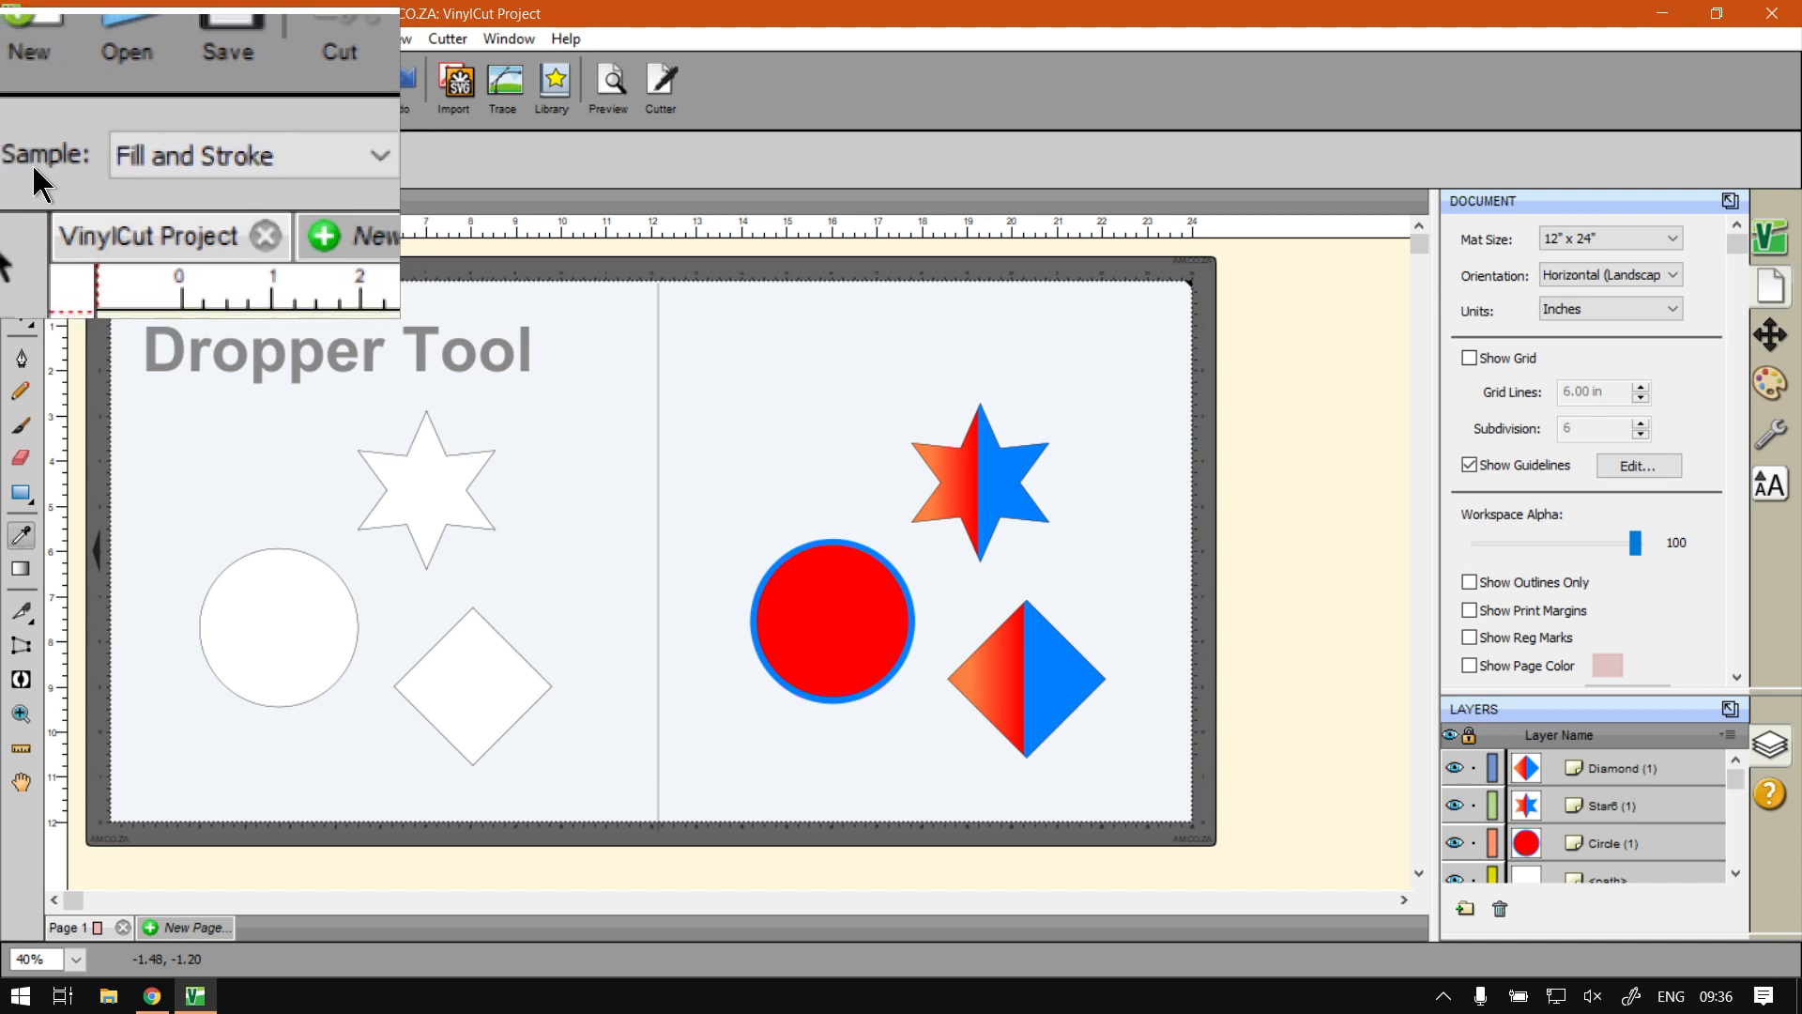
pyautogui.click(94, 165)
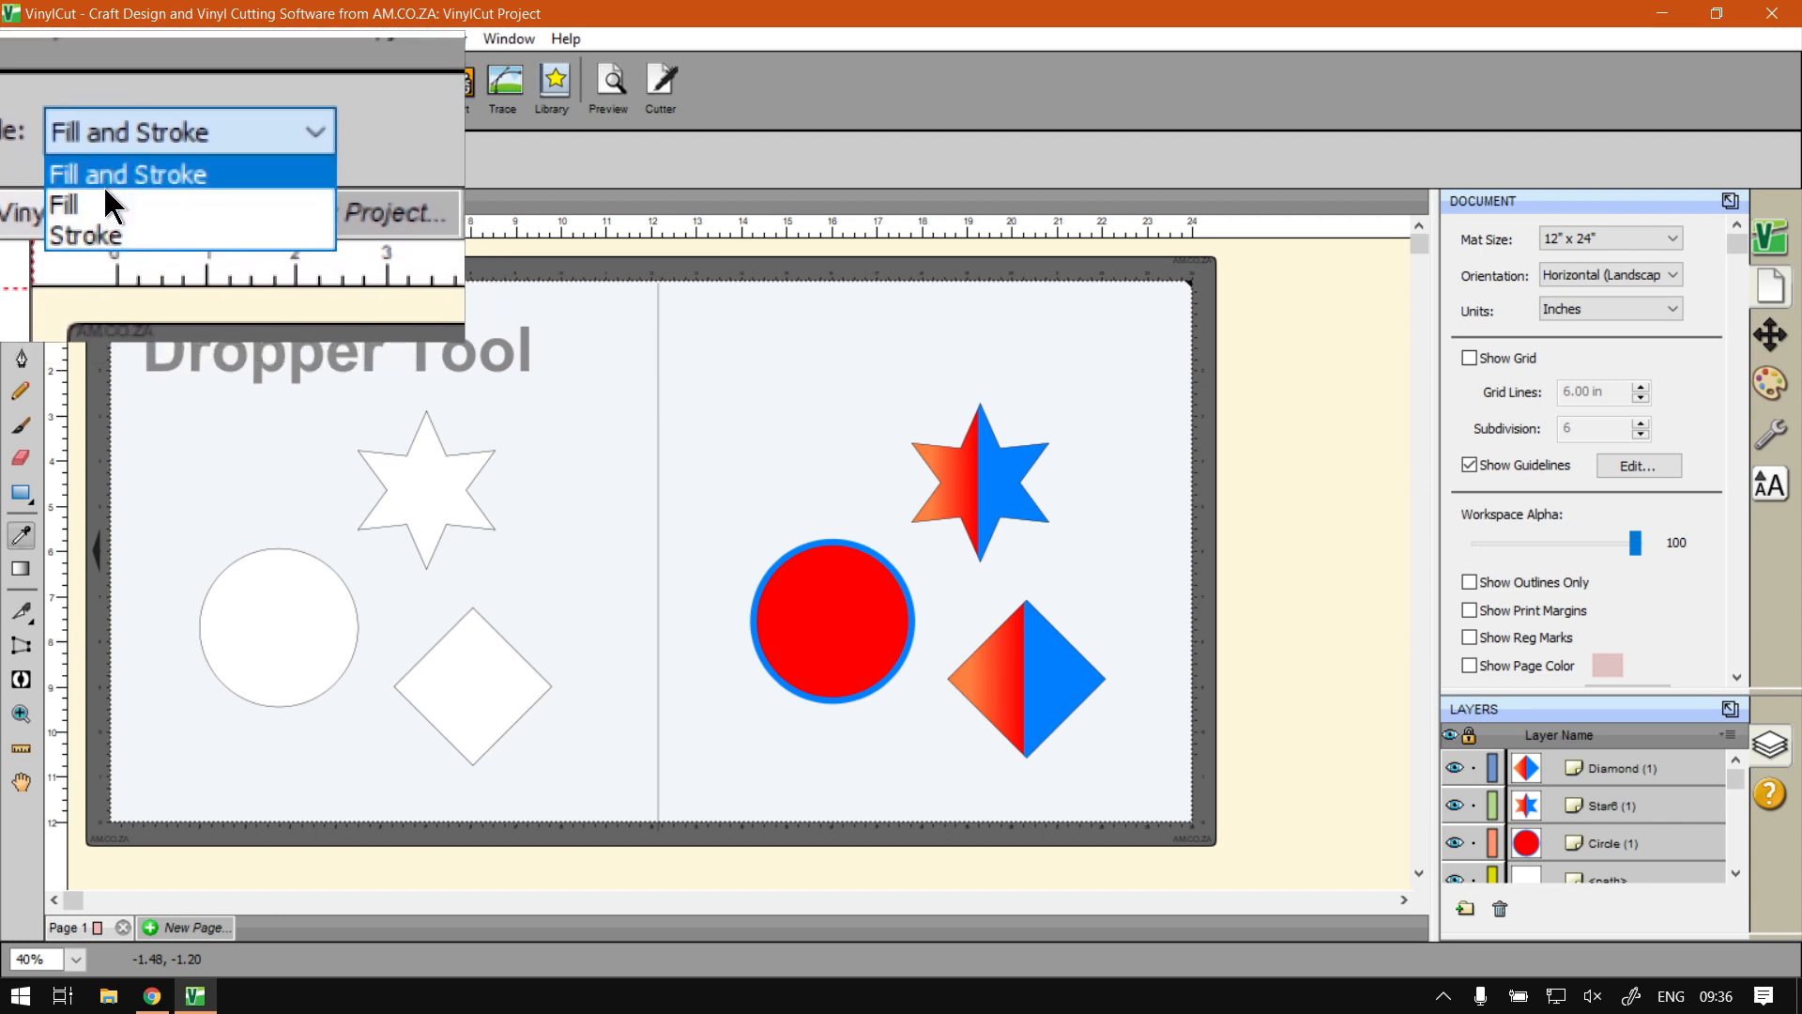
pyautogui.click(104, 182)
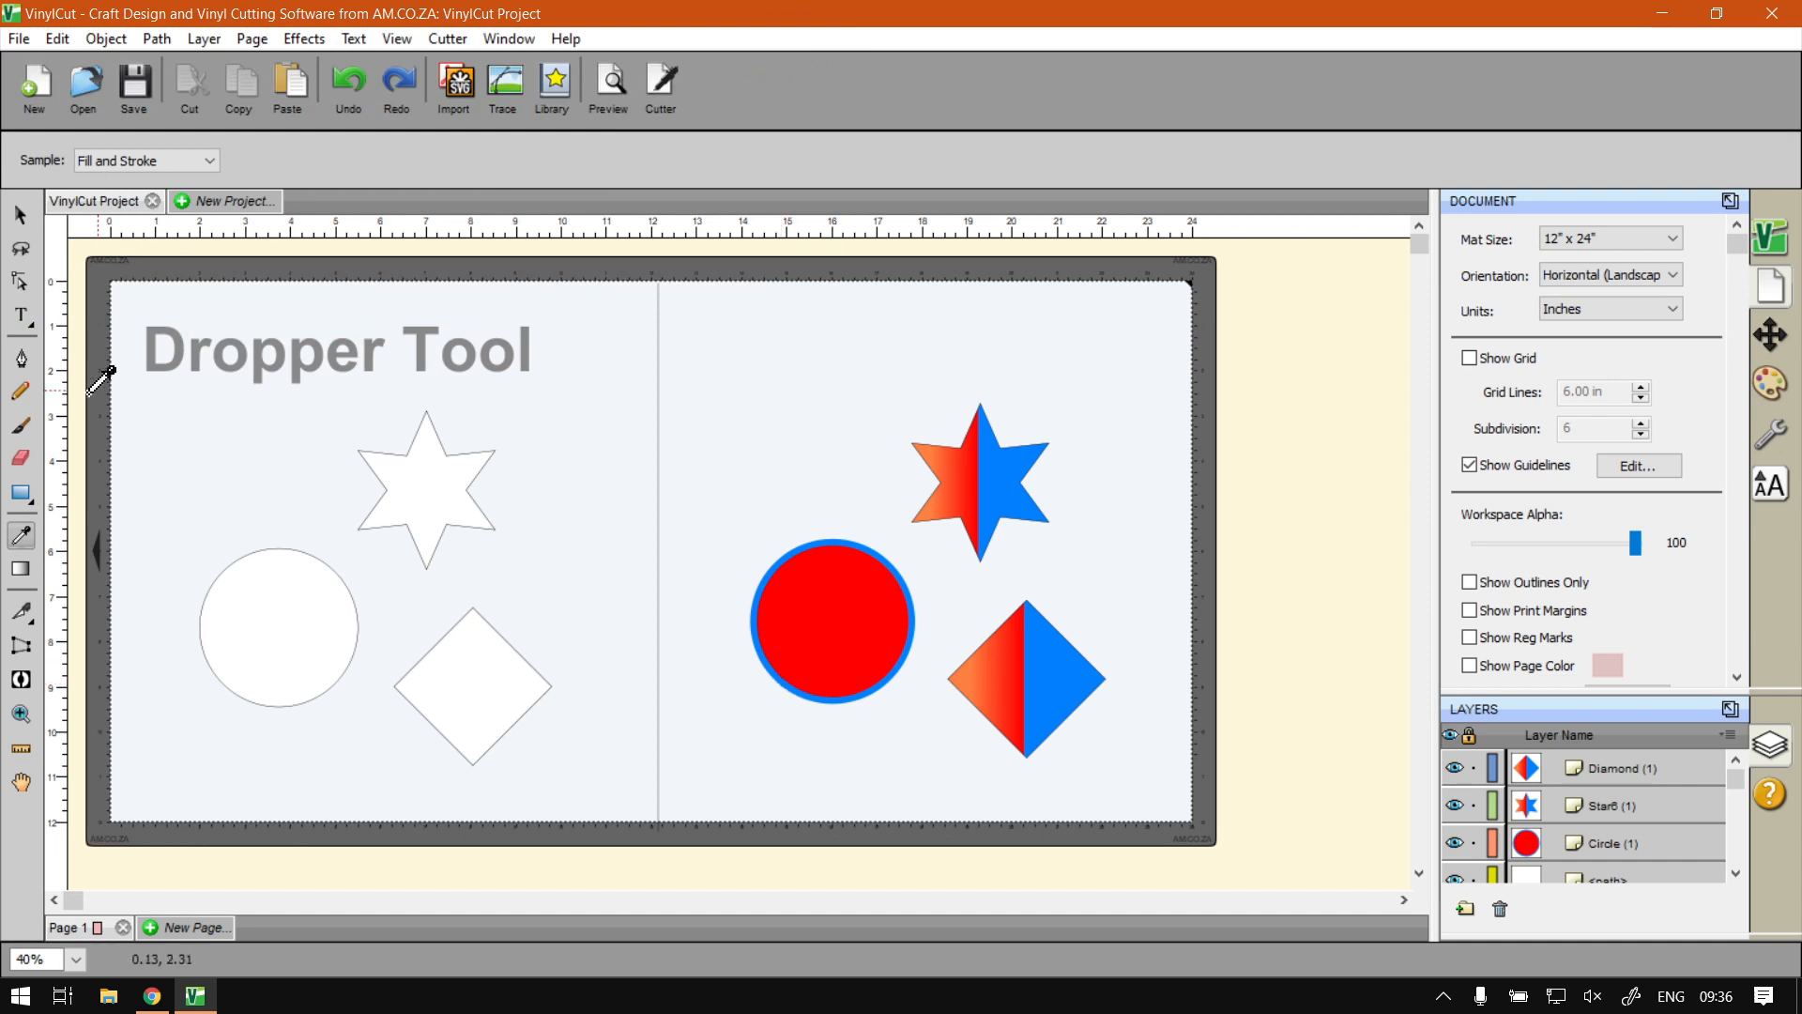
# - Select the blank circle and use the Dropper to copy the red circle's fill and stroke onto it
pyautogui.click(20, 214)
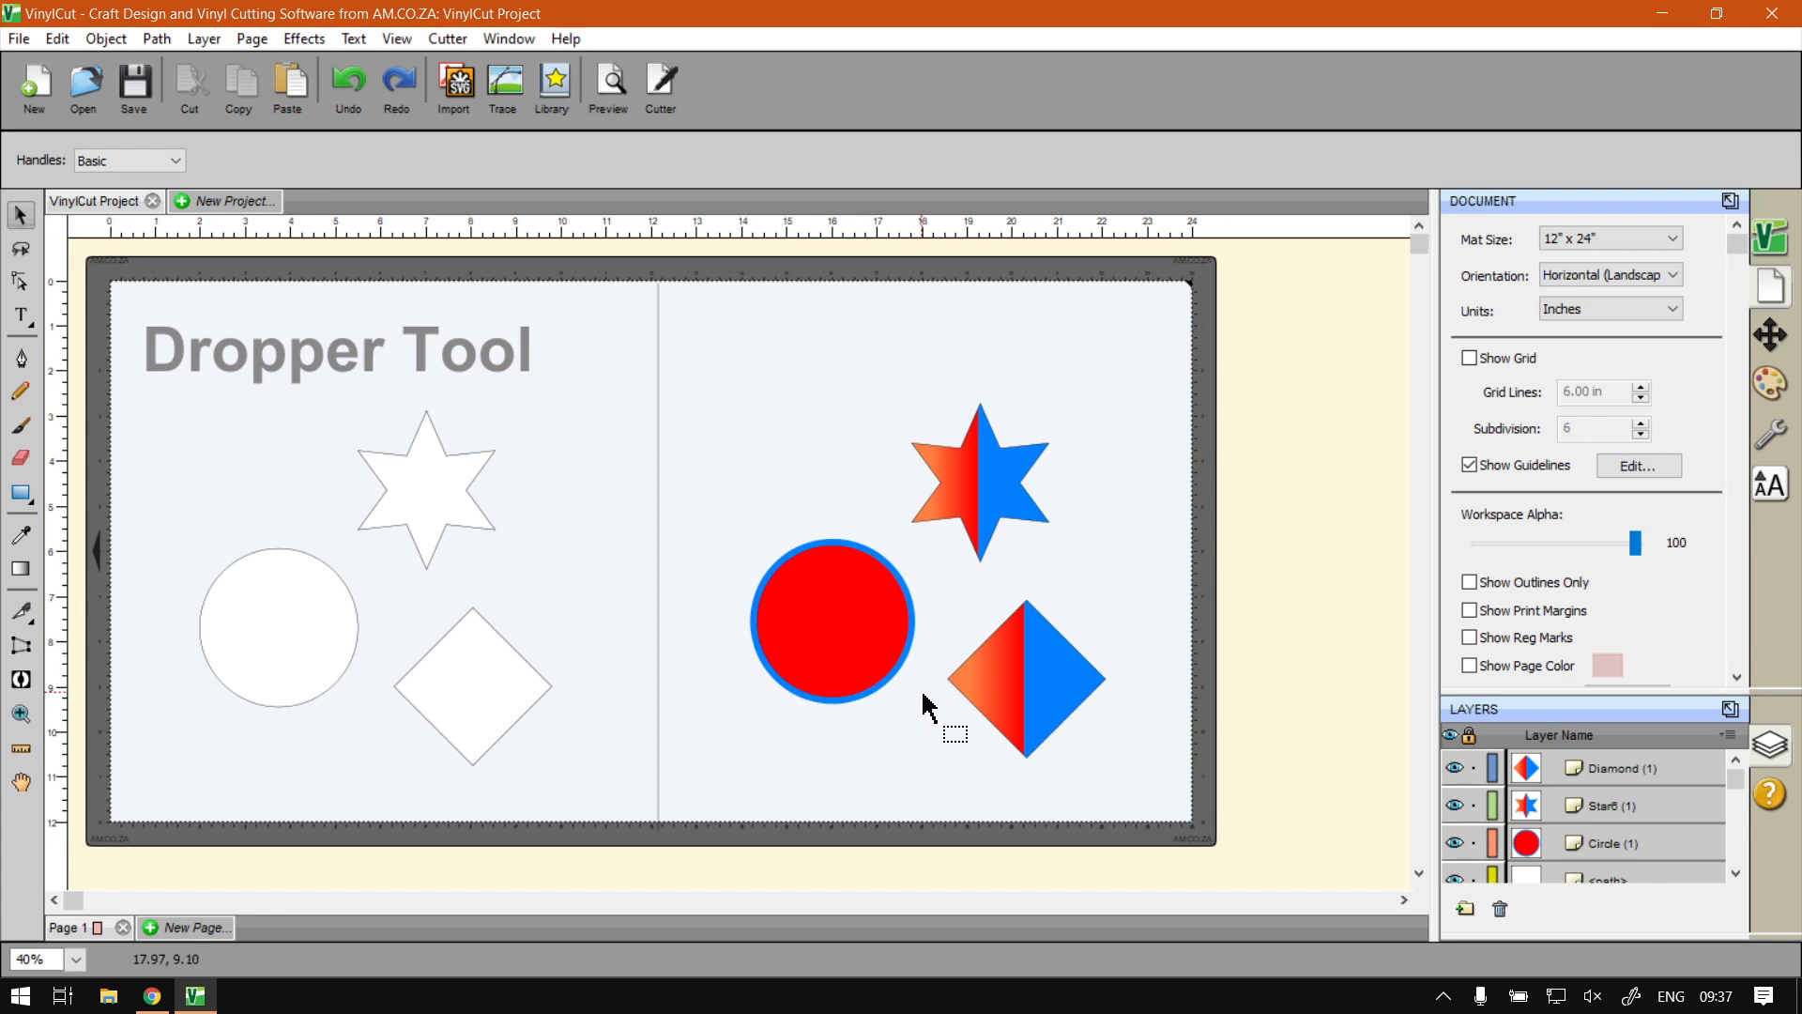
pyautogui.click(293, 628)
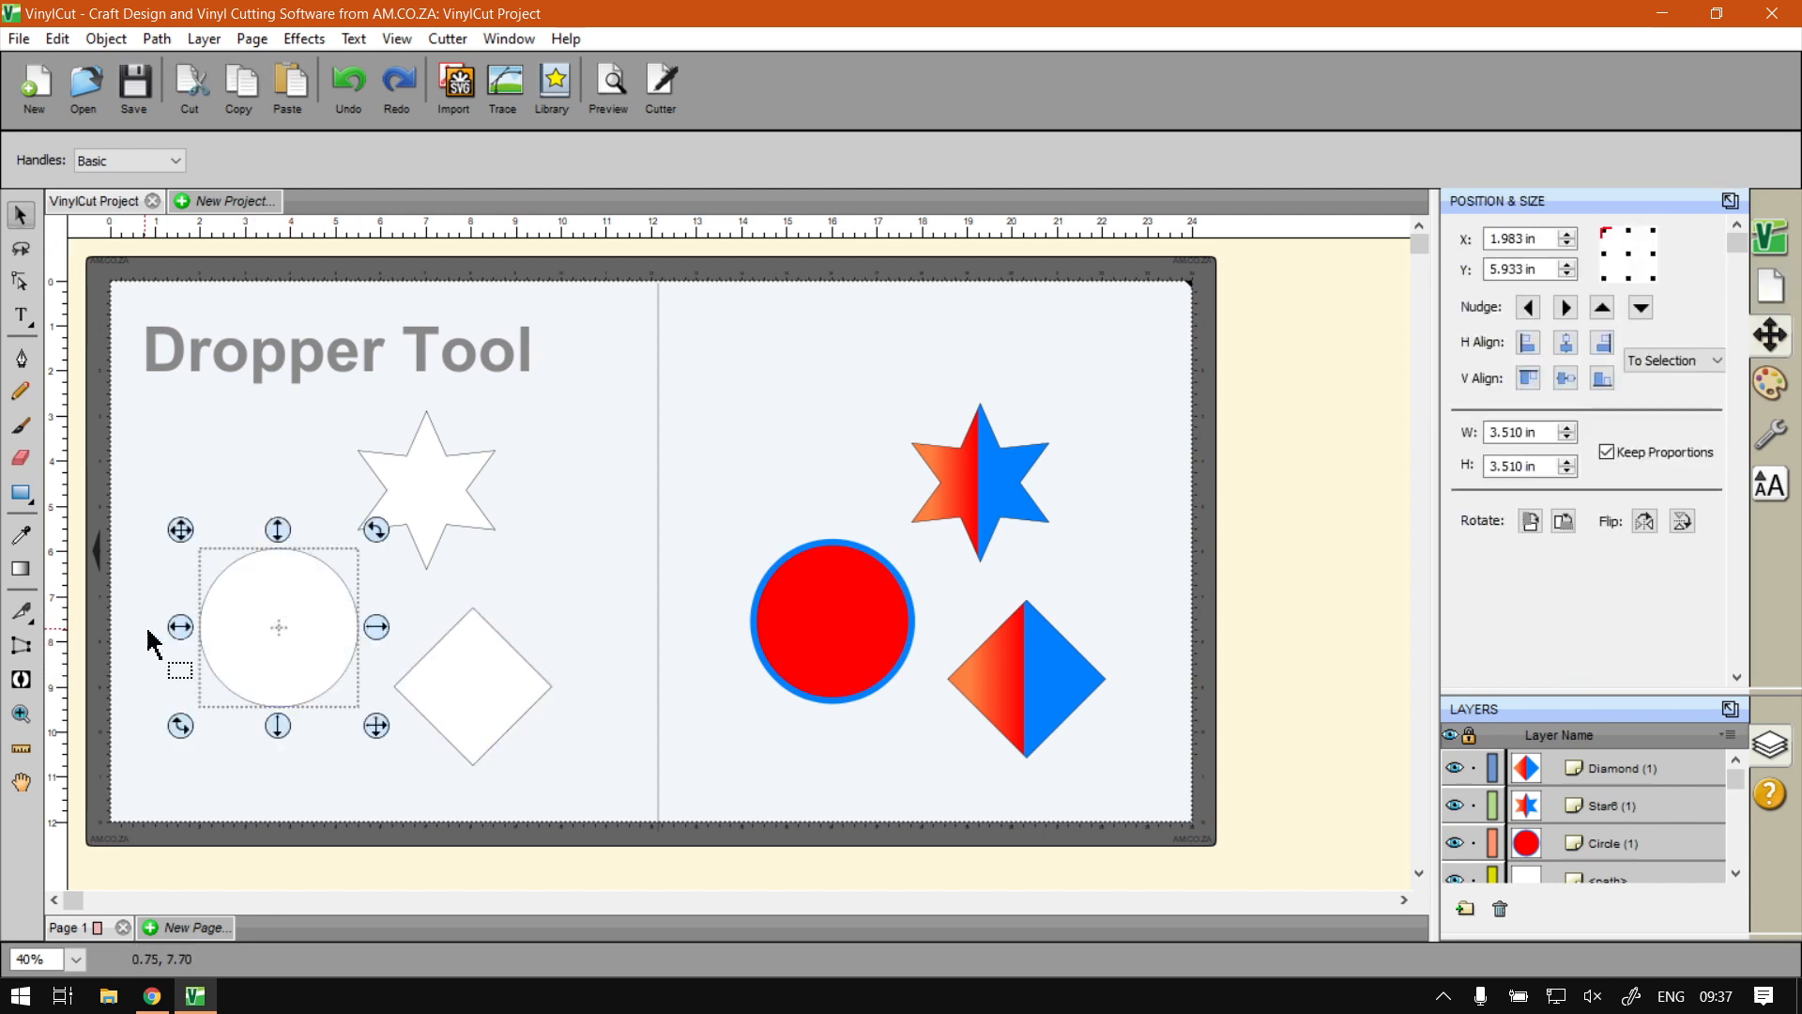
pyautogui.click(21, 612)
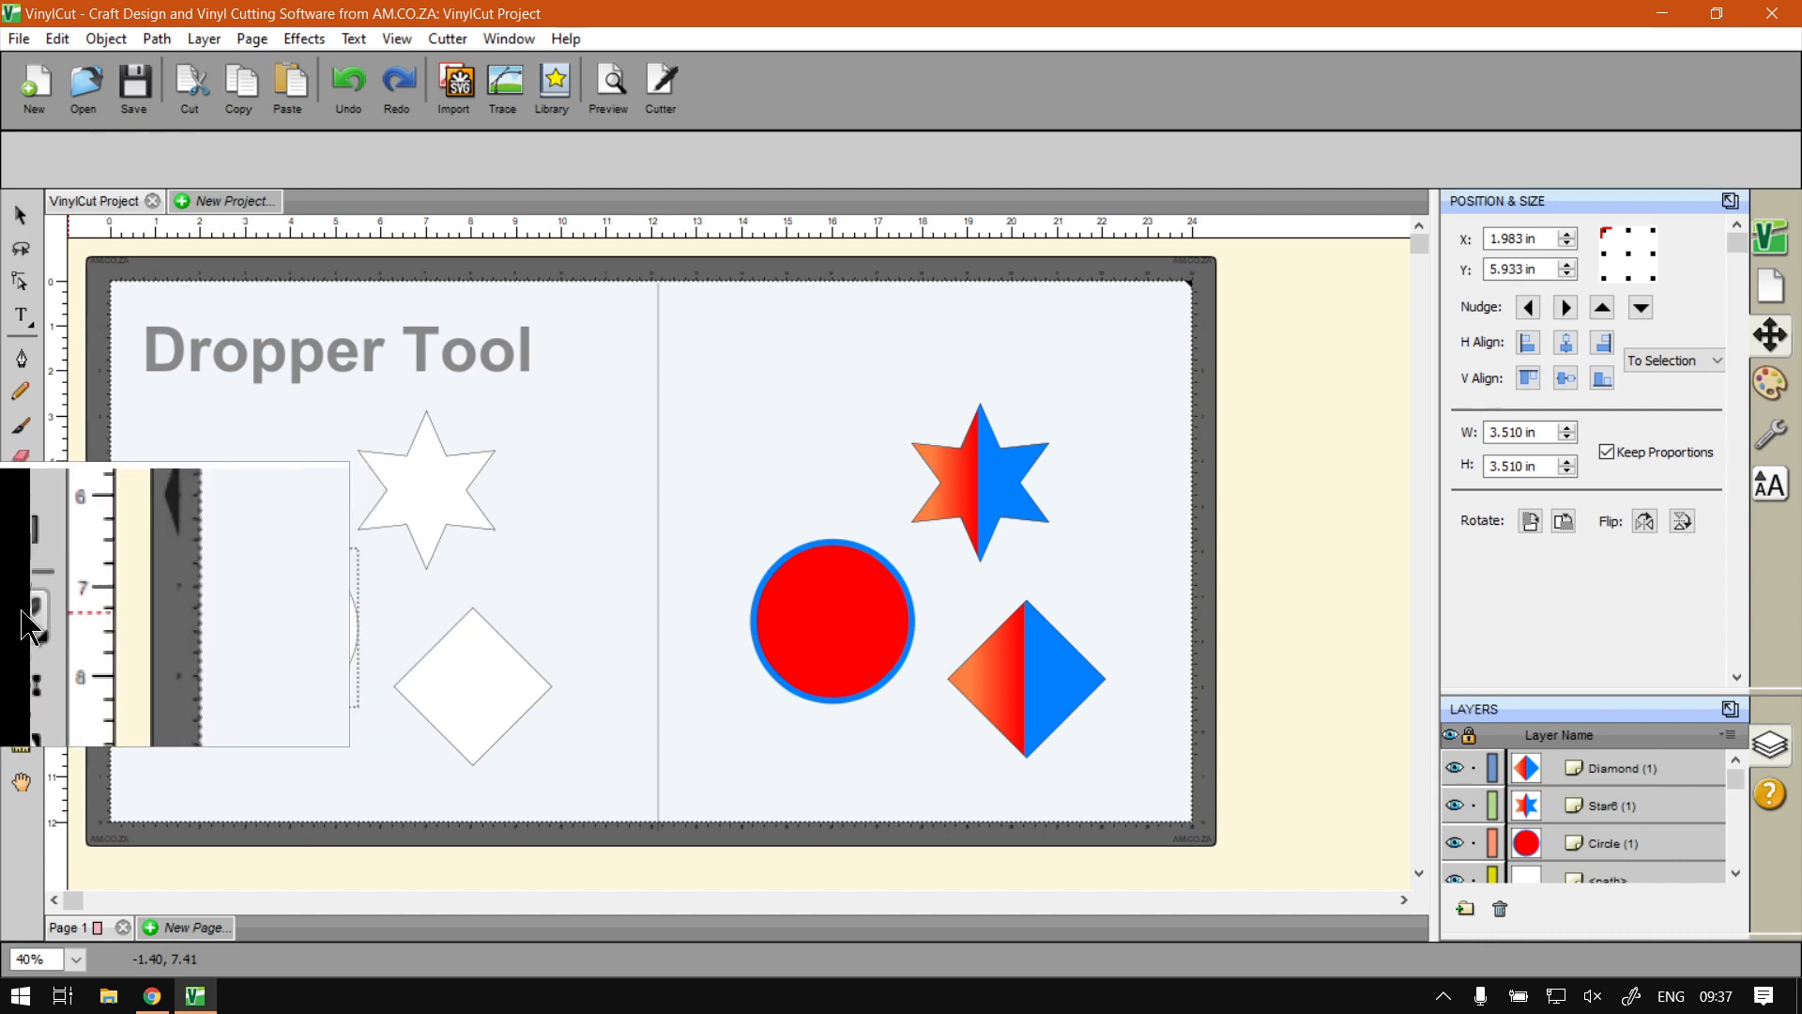
pyautogui.click(21, 534)
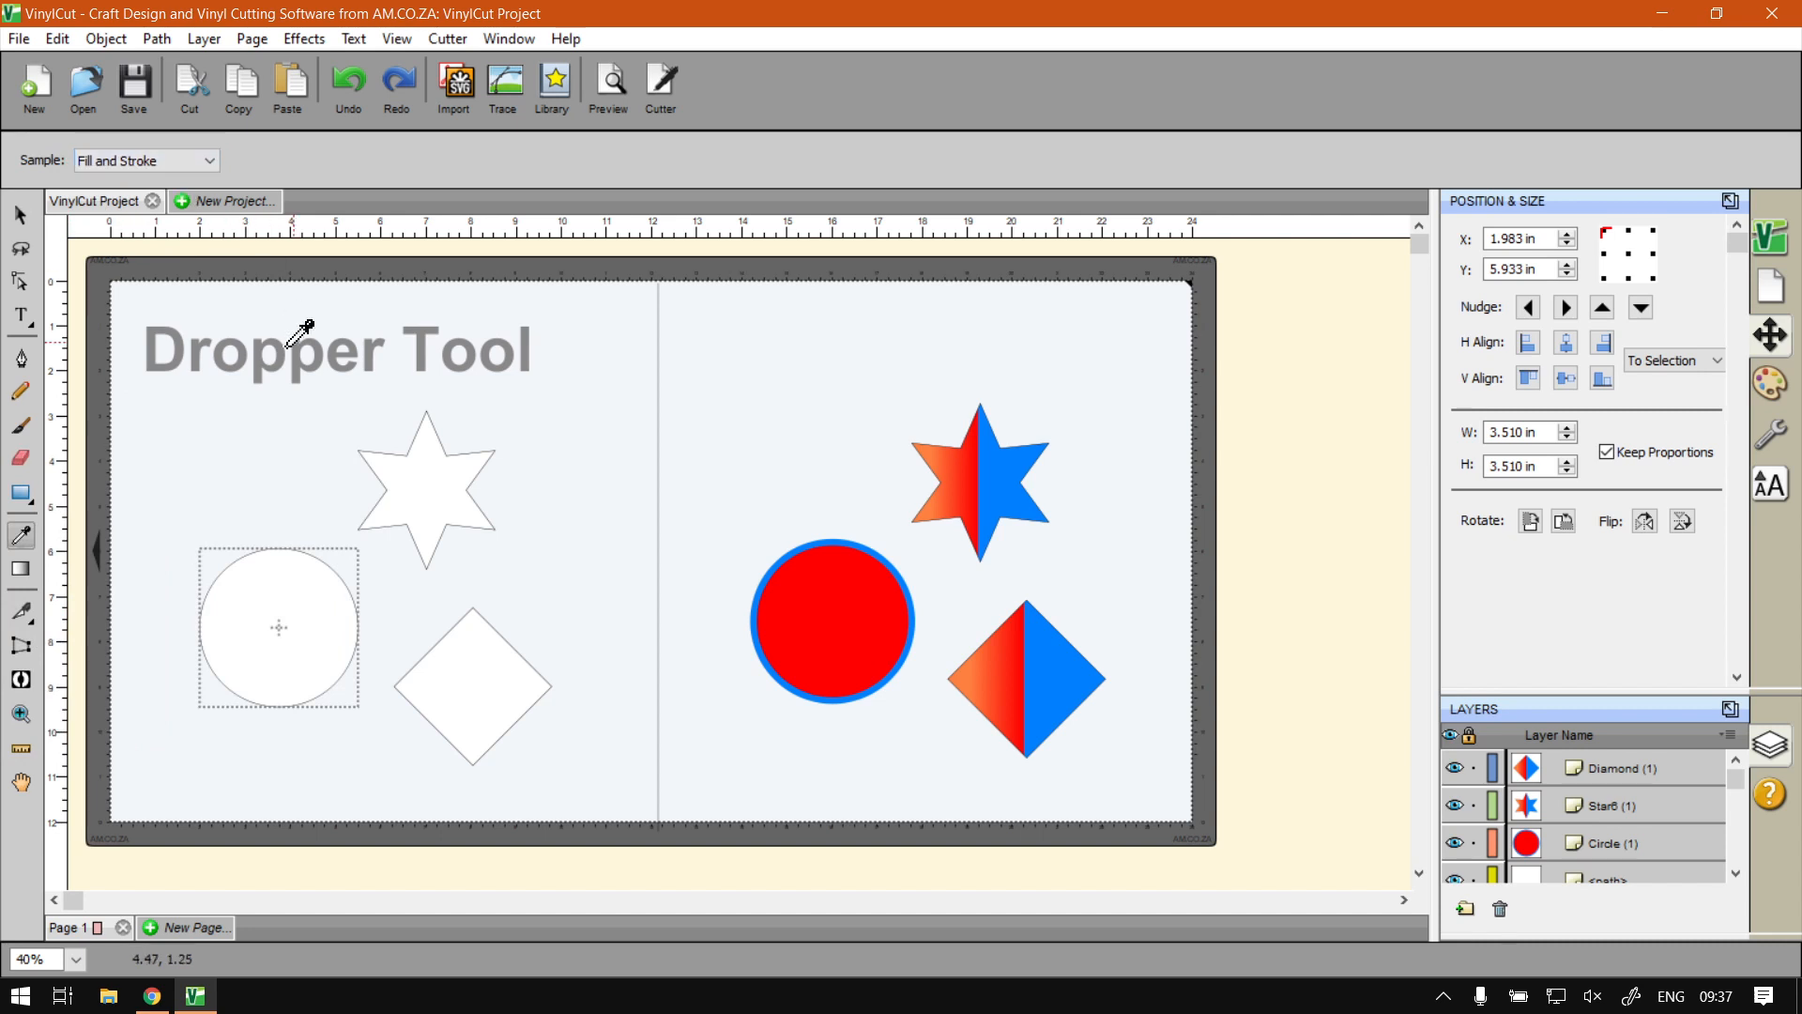
pyautogui.click(859, 618)
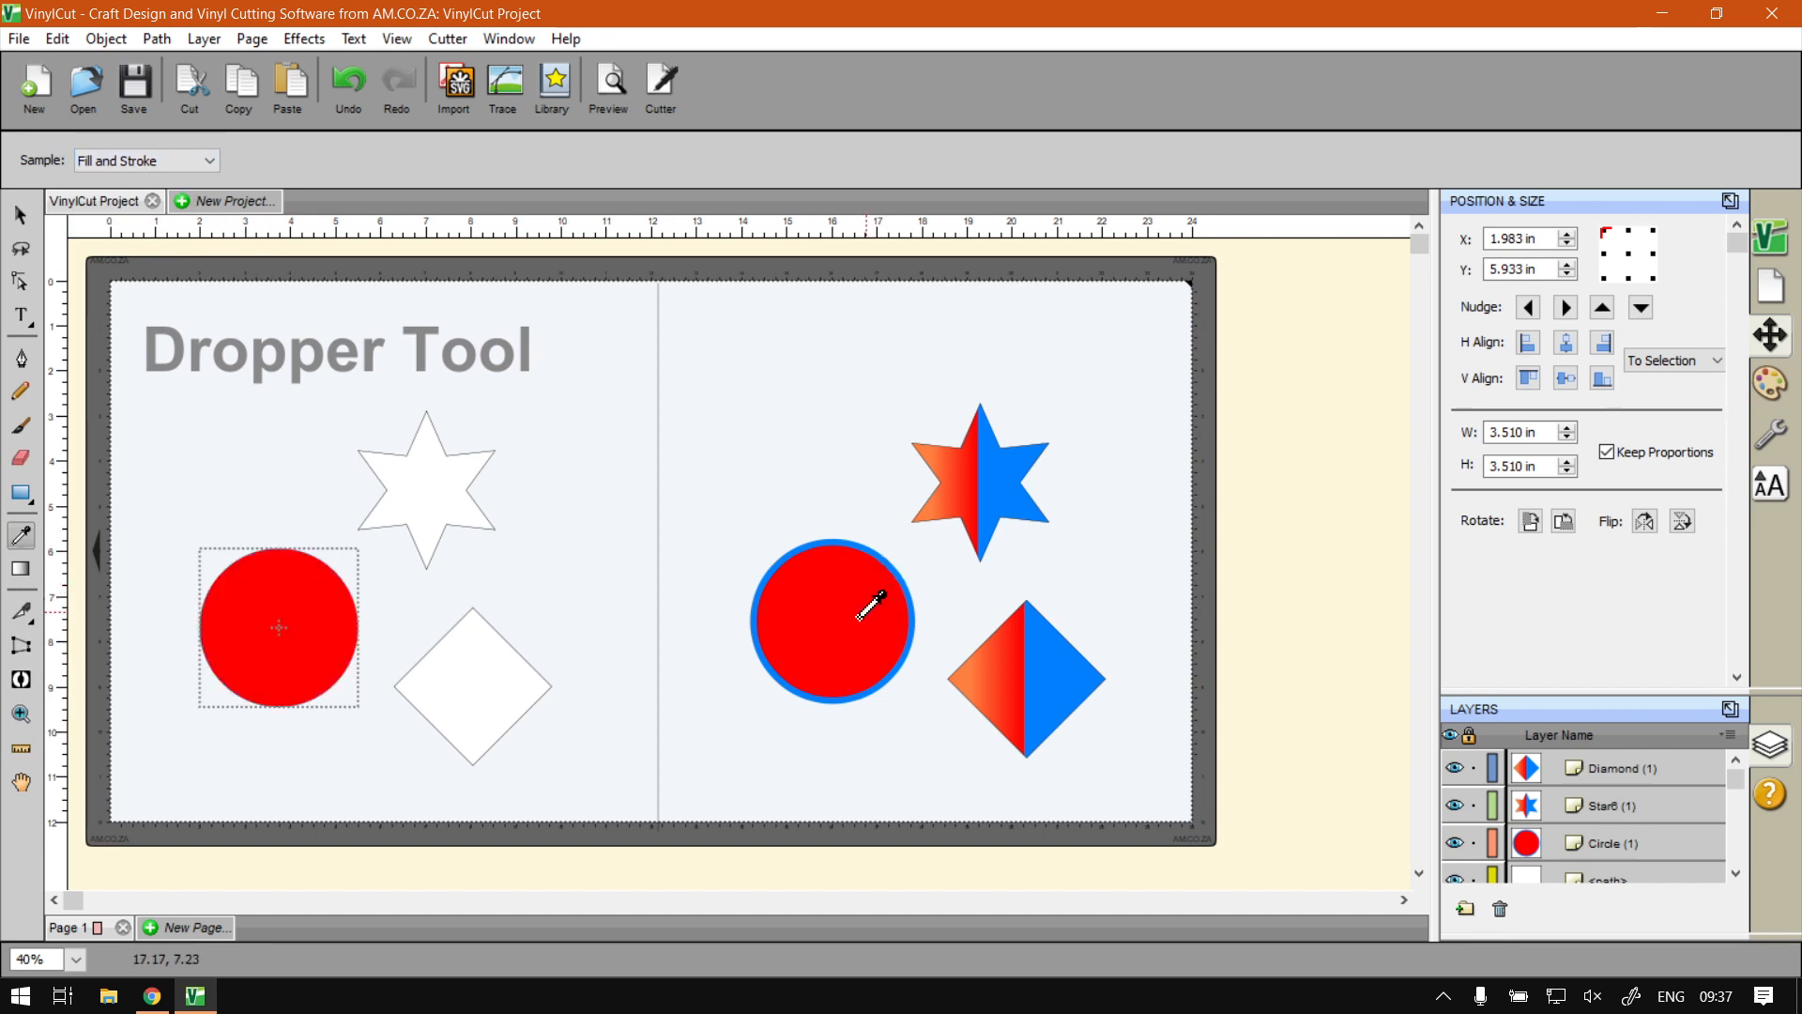
# - Try the gradient star's fill and stroke on the selected circle, and resample the red circle
pyautogui.click(997, 480)
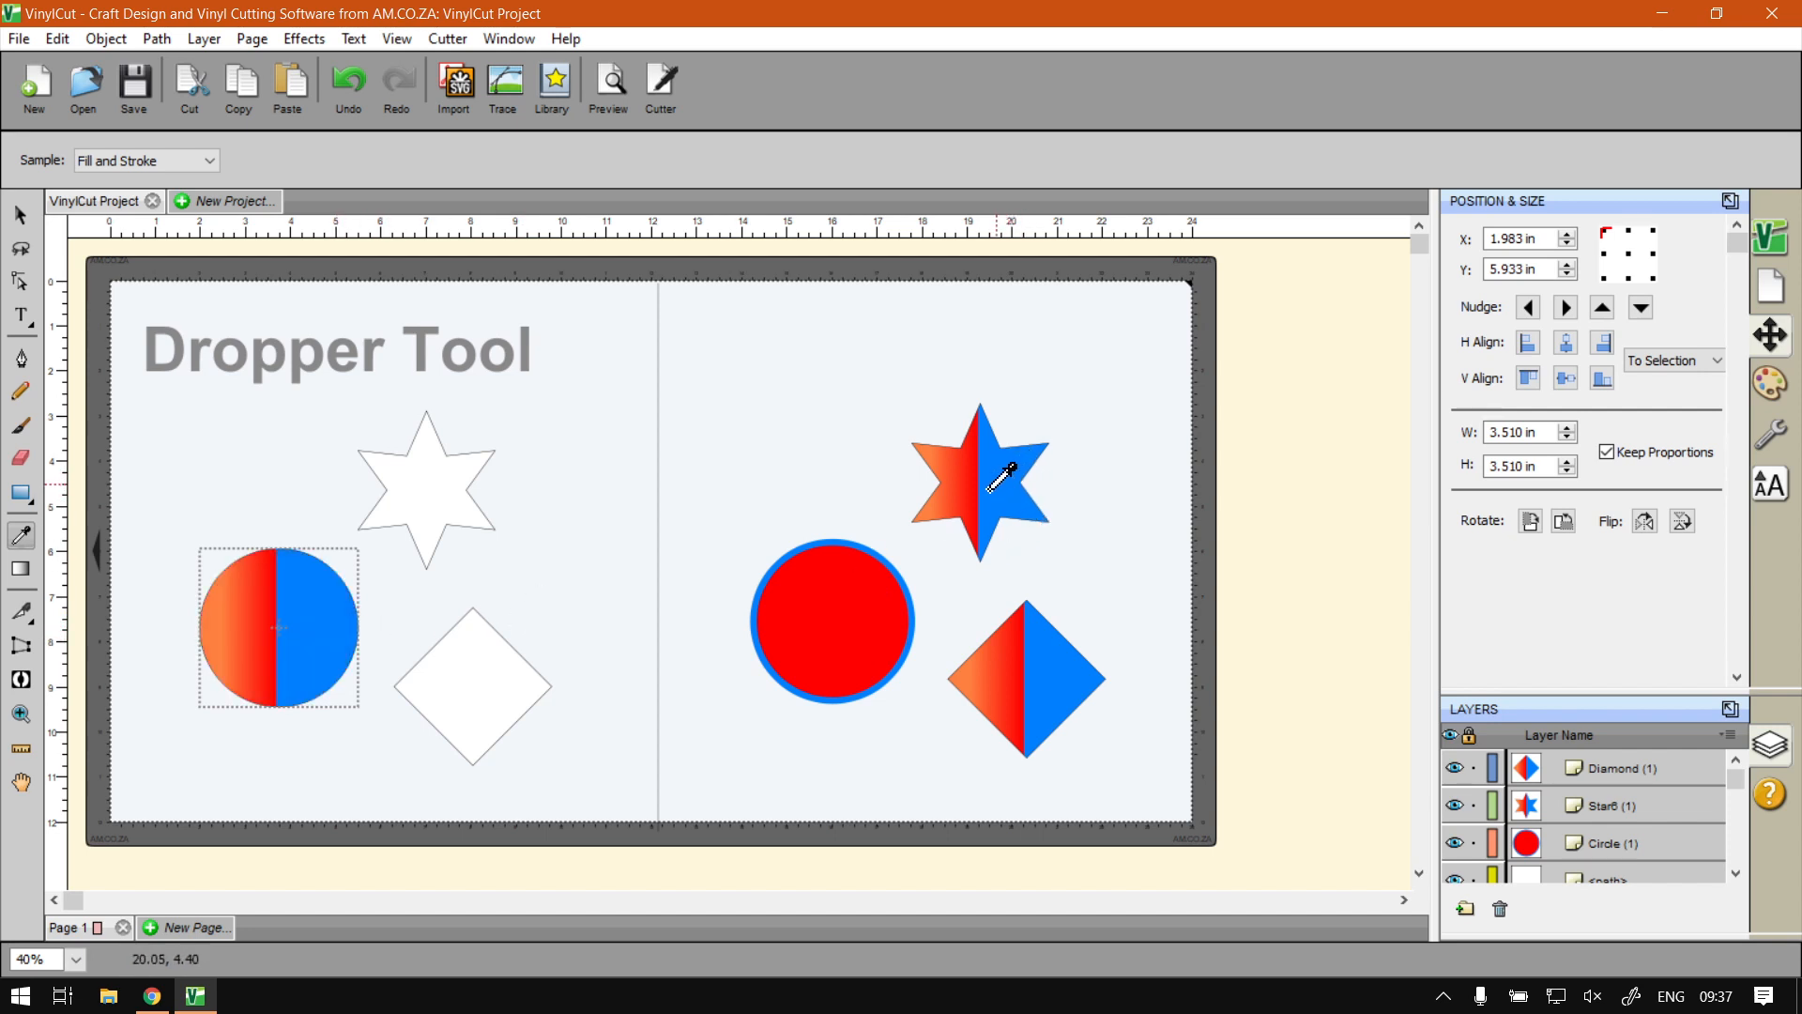
pyautogui.click(827, 612)
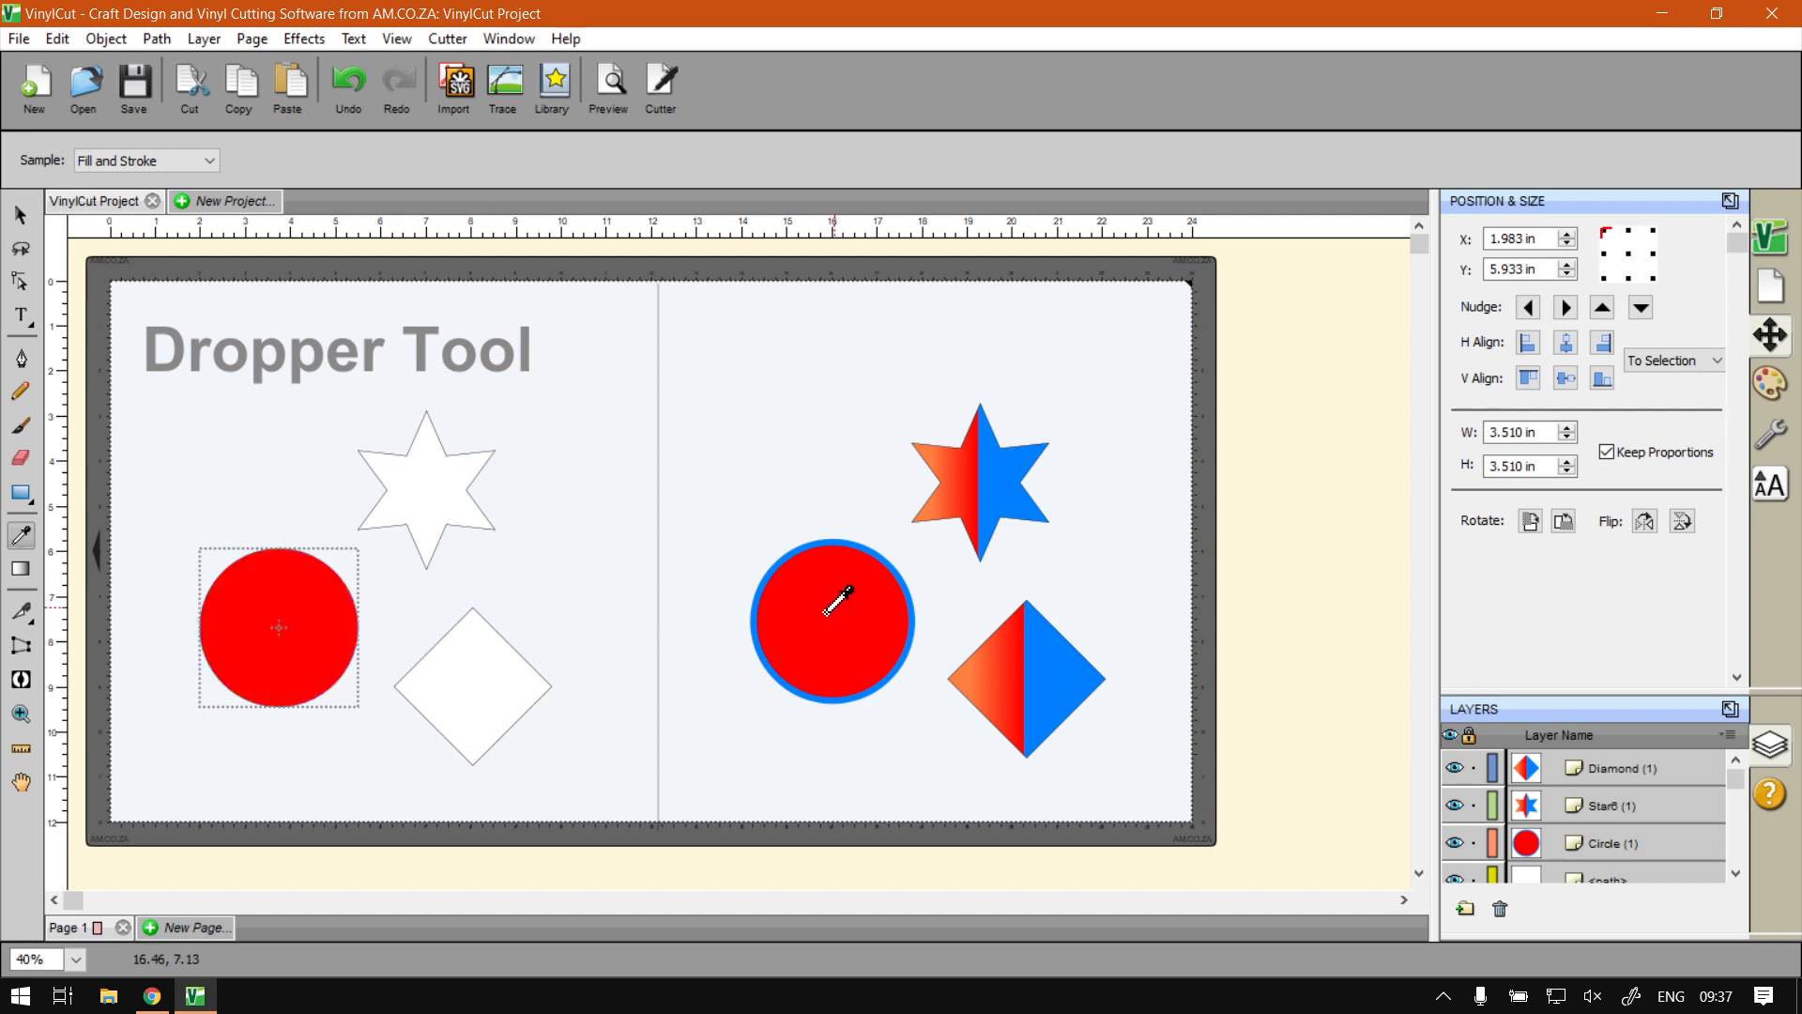
pyautogui.press('super')
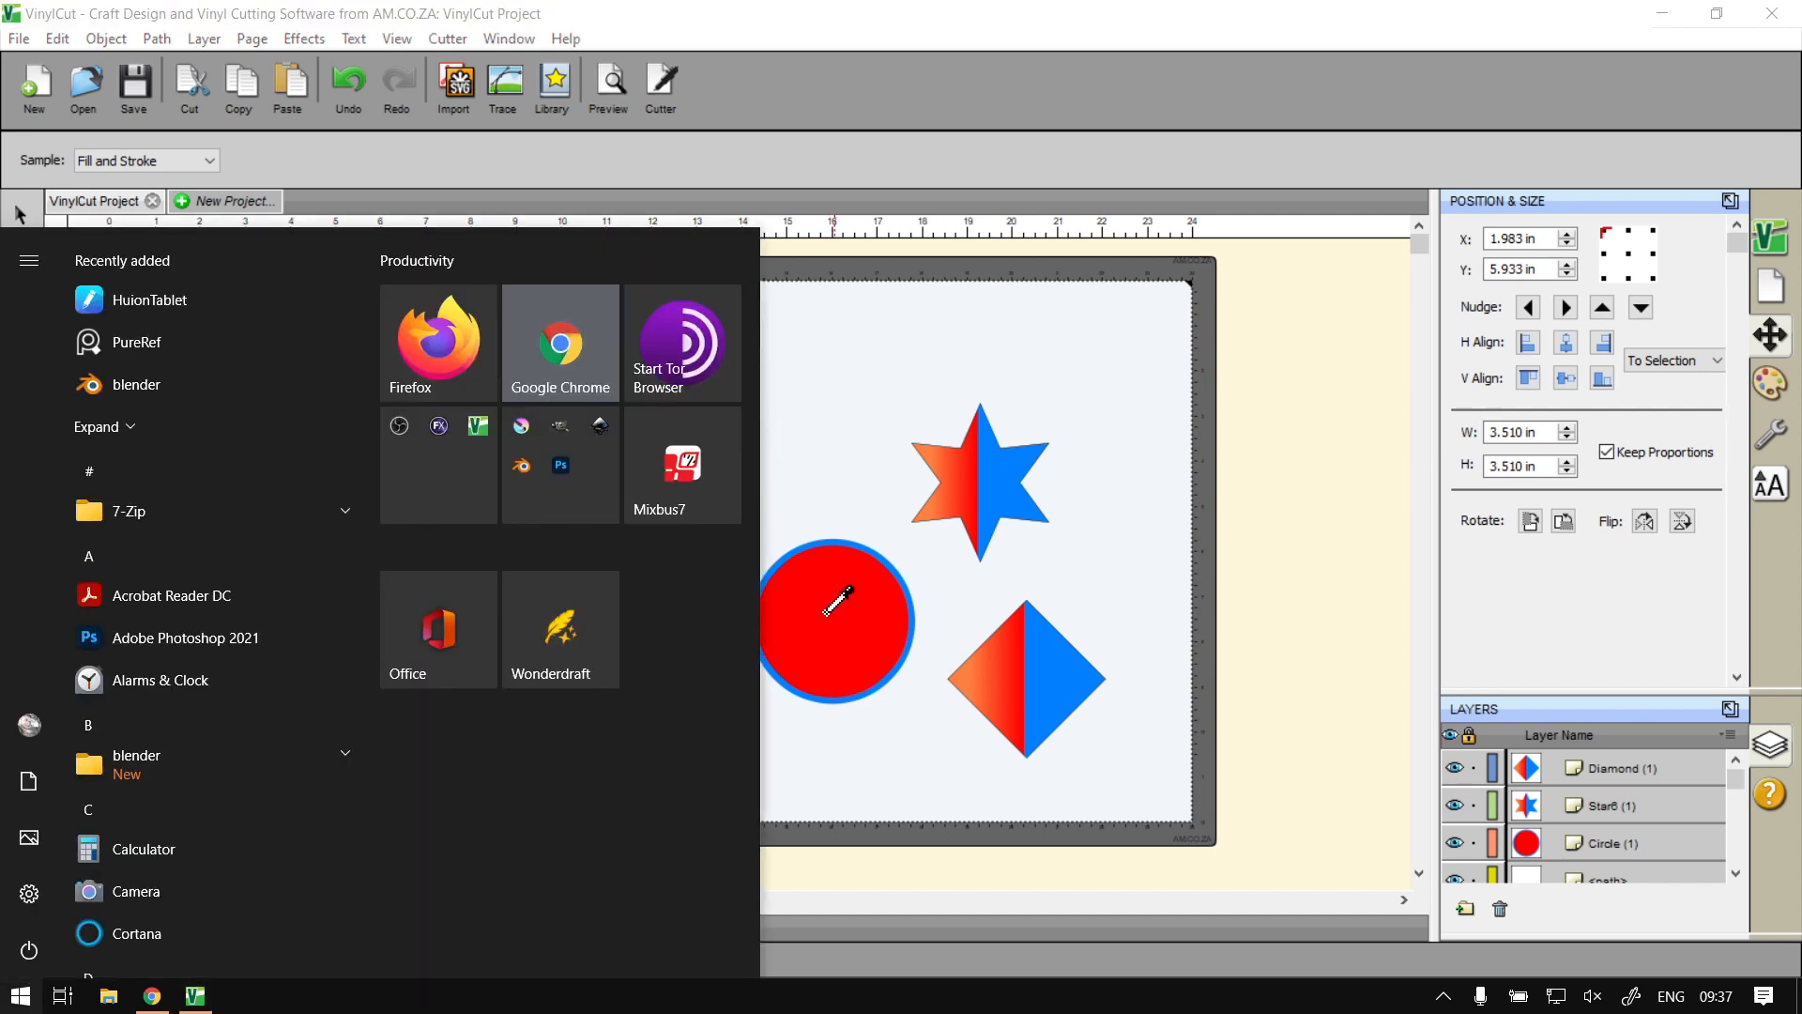
pyautogui.press('super')
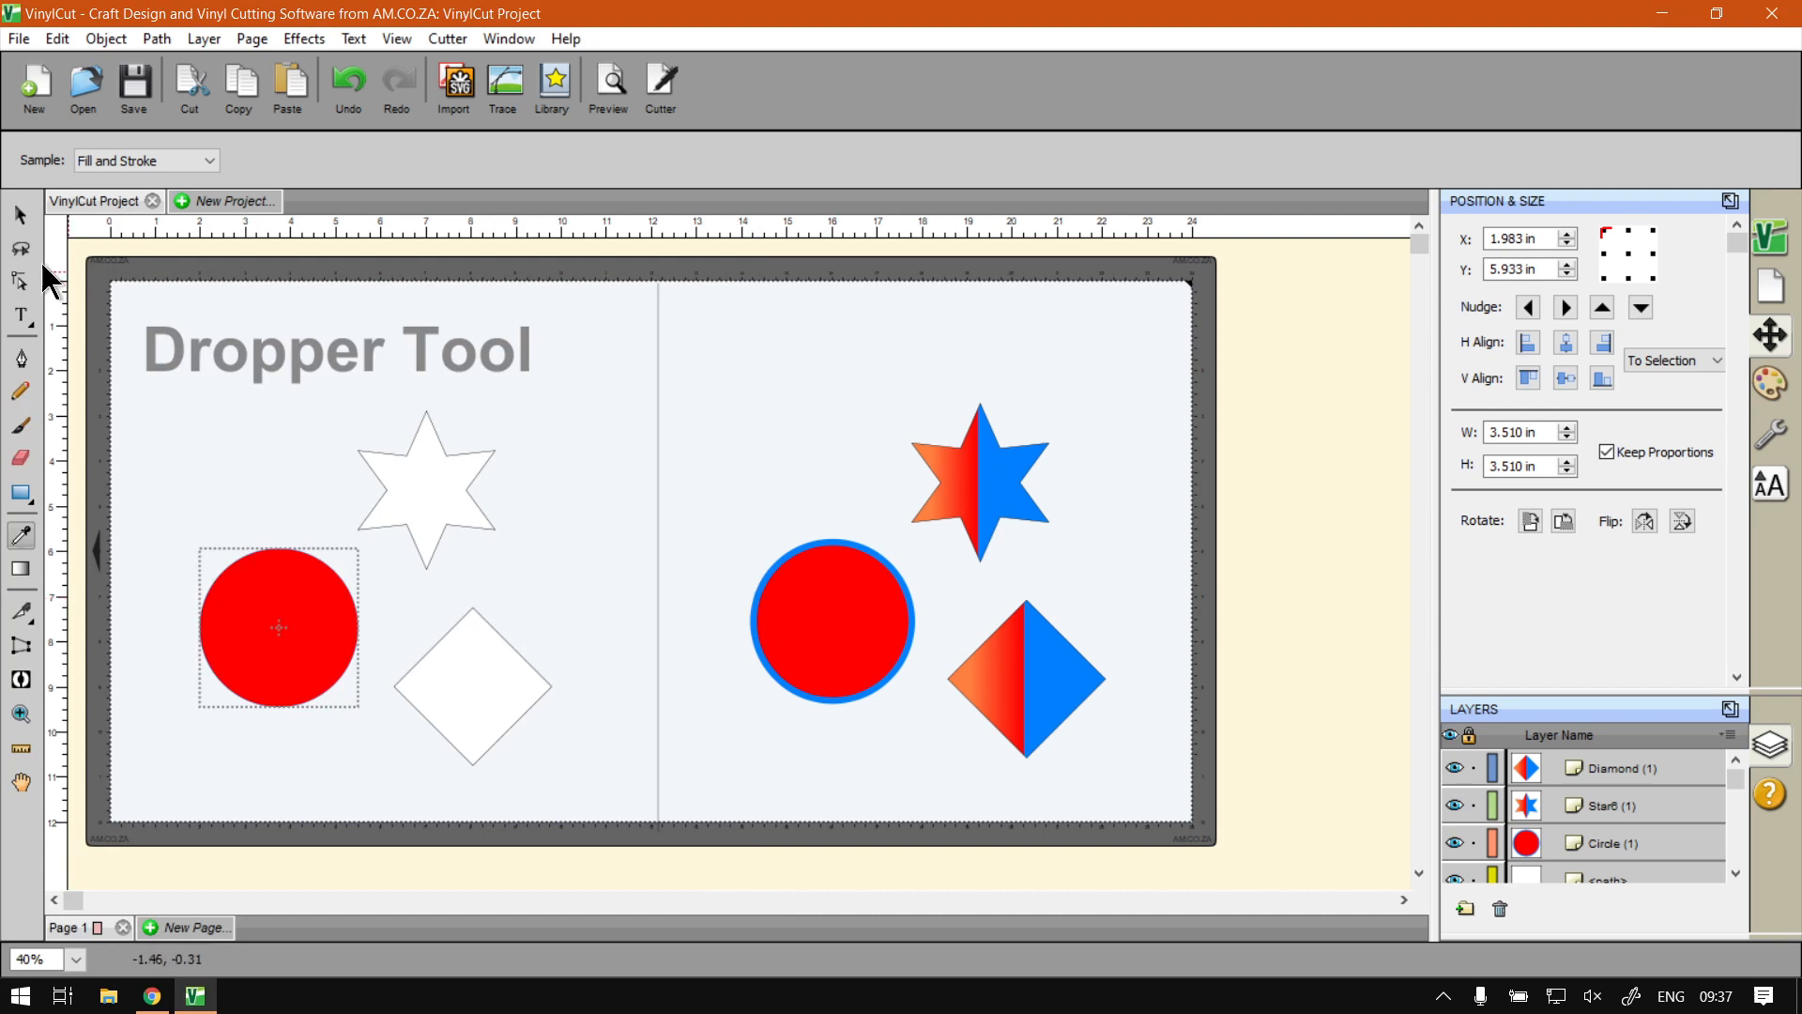
# - Set the stroke width of the newly coloured circle to 13.00
pyautogui.click(20, 215)
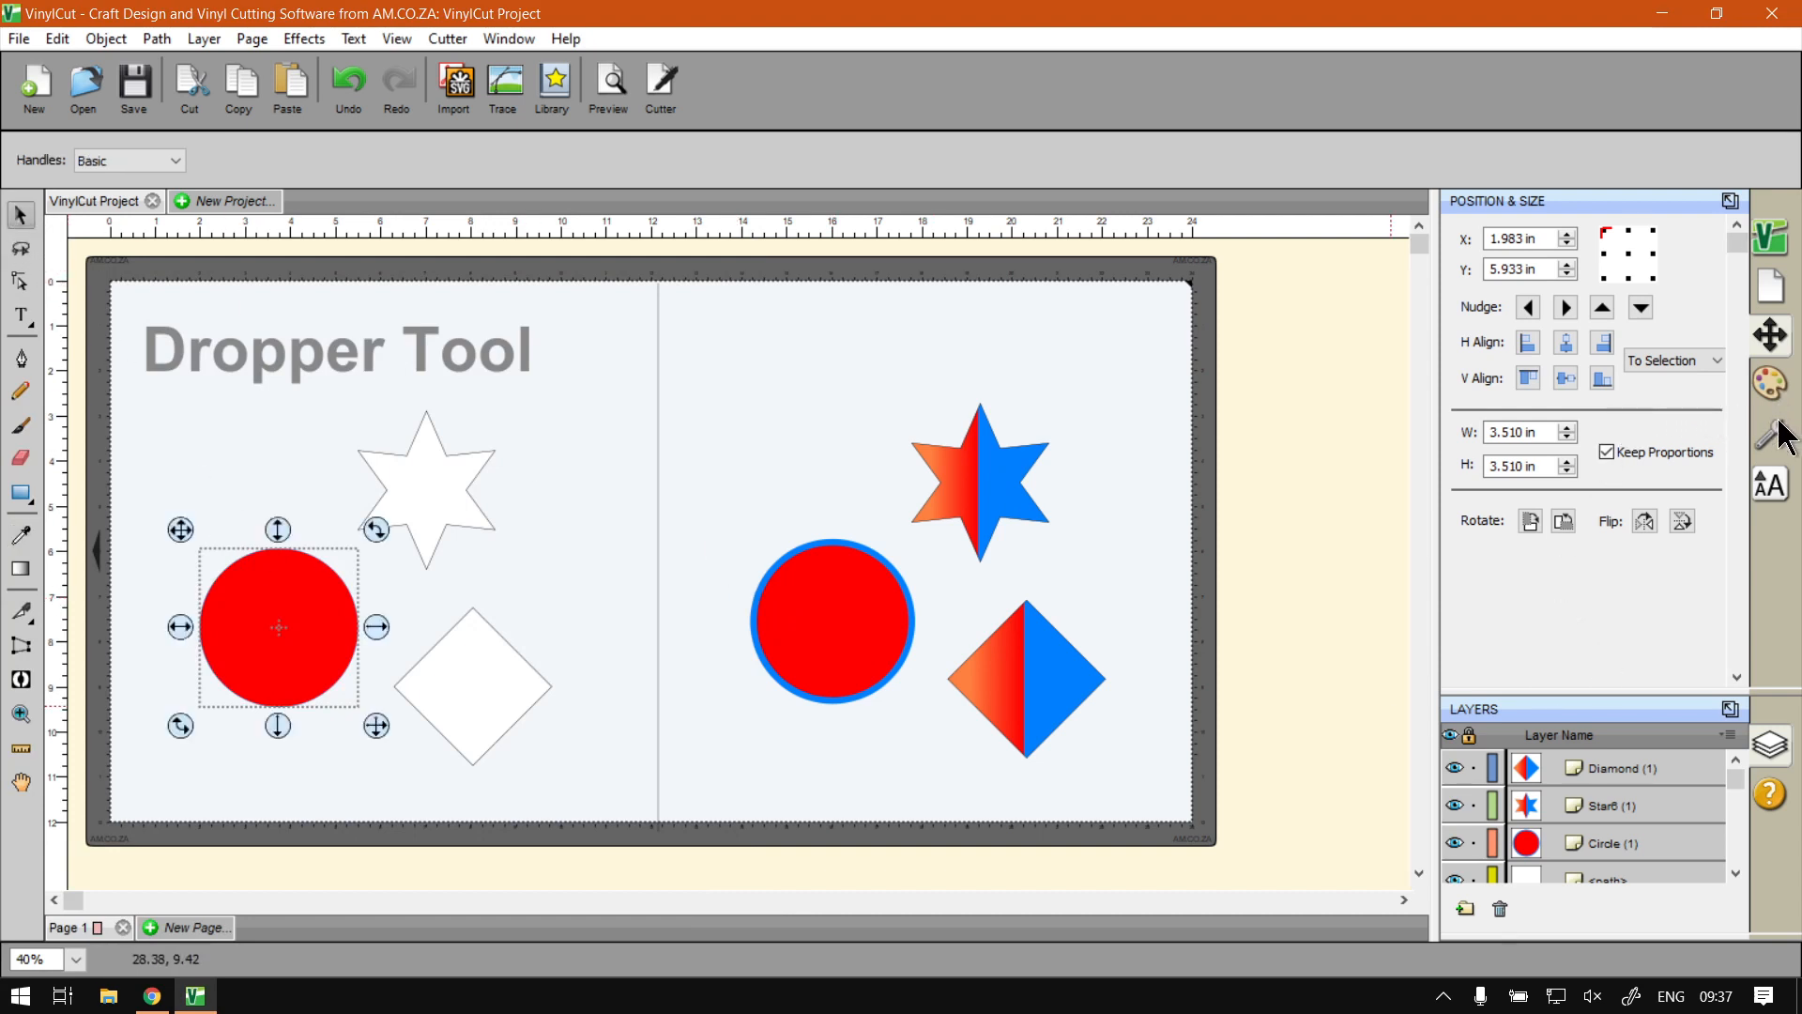
pyautogui.click(1758, 379)
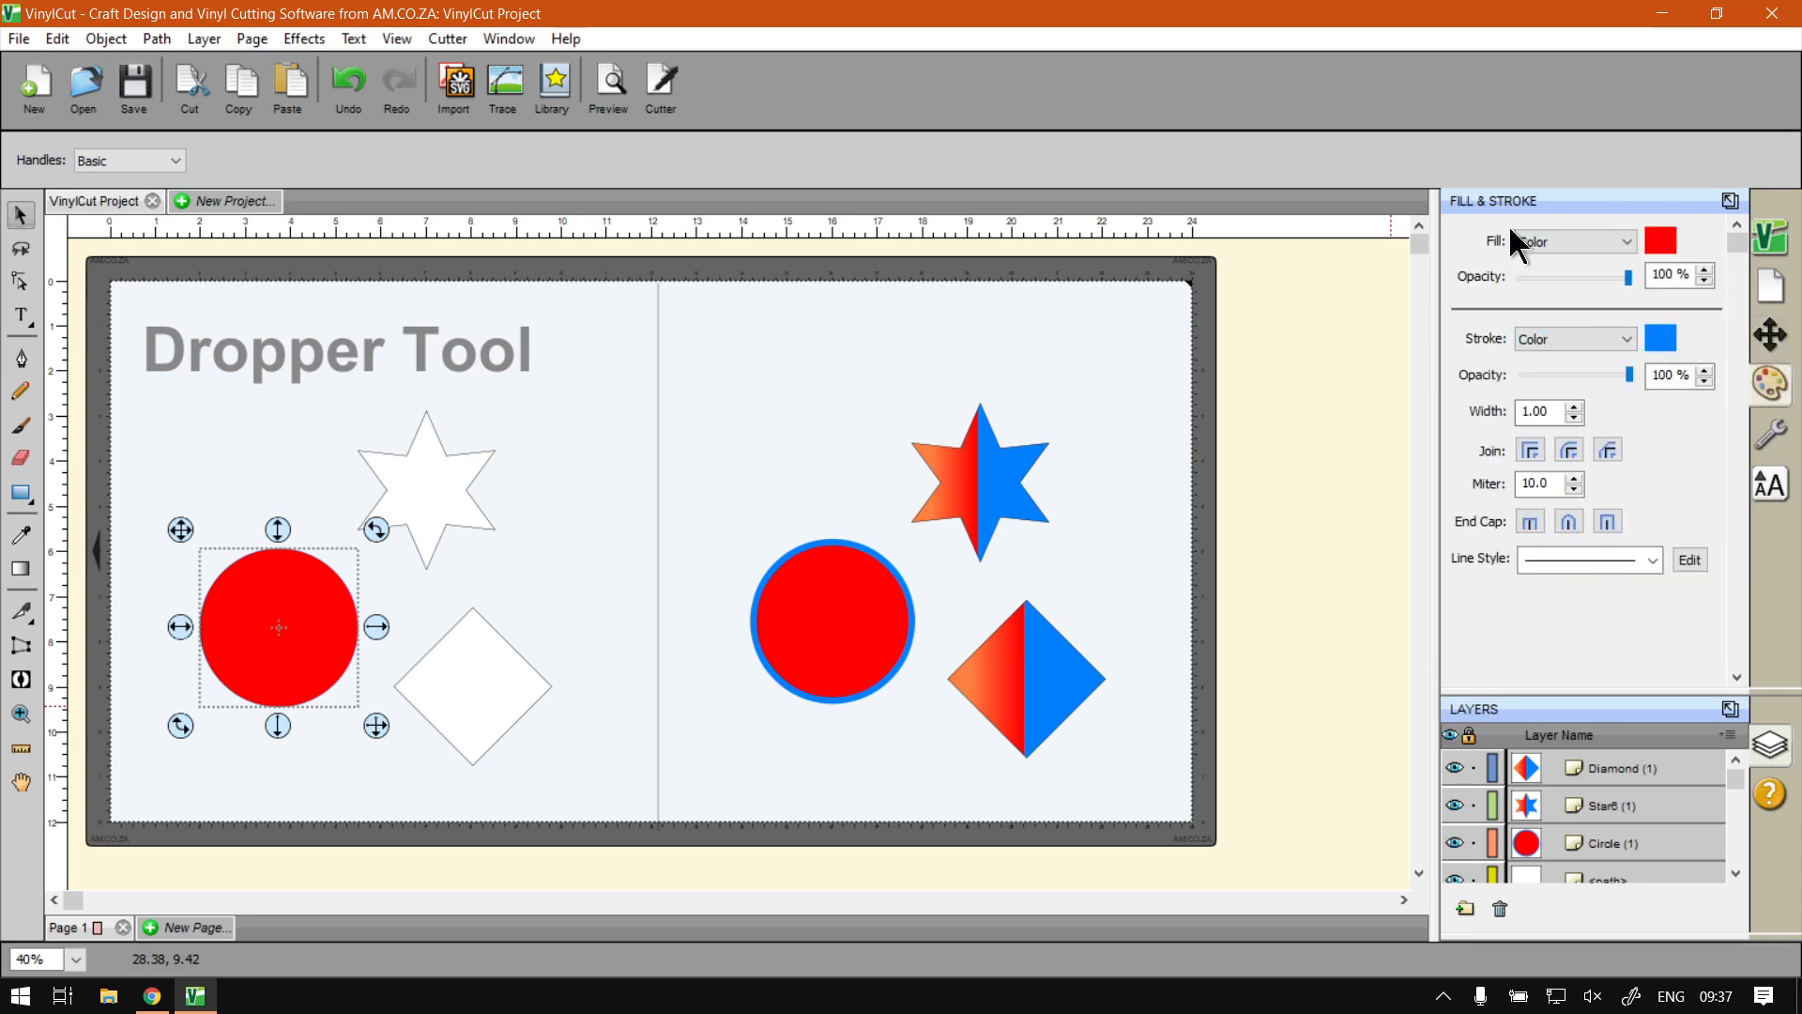
pyautogui.click(1574, 405)
pyautogui.click(1574, 405)
pyautogui.click(1573, 405)
pyautogui.click(1573, 406)
pyautogui.click(1573, 405)
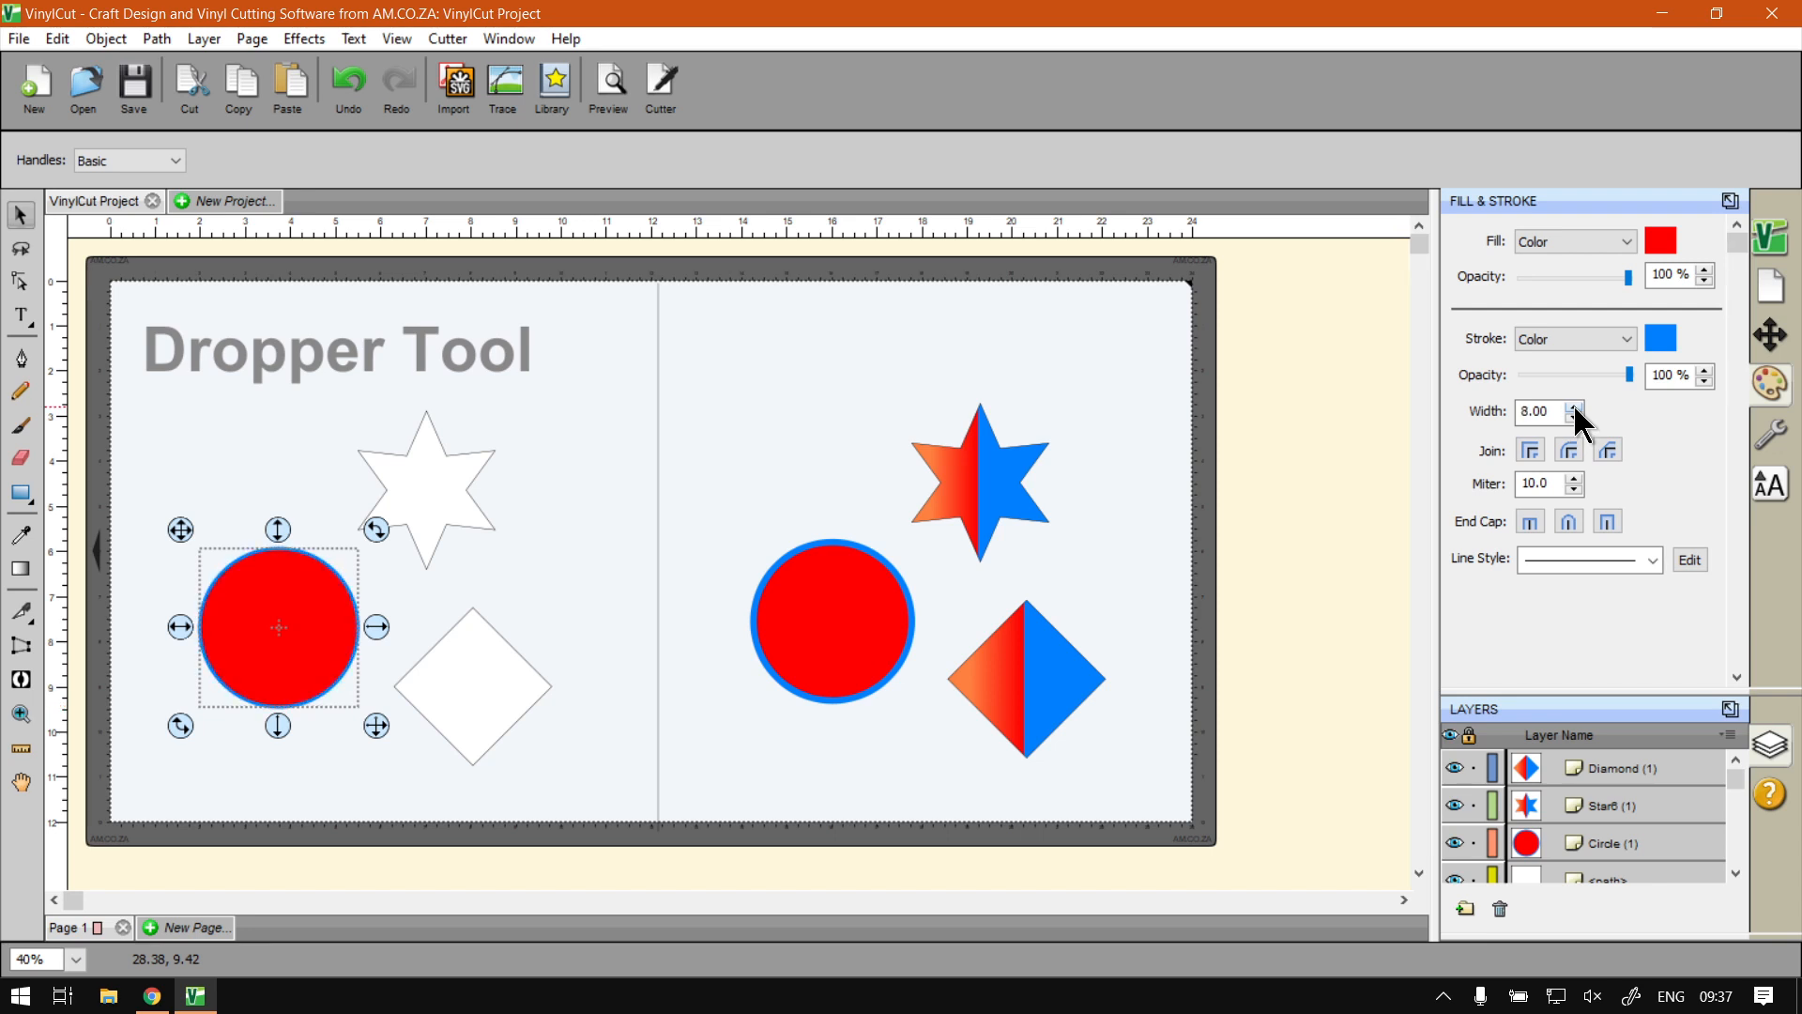
pyautogui.click(1574, 406)
pyautogui.click(1573, 406)
pyautogui.click(1573, 406)
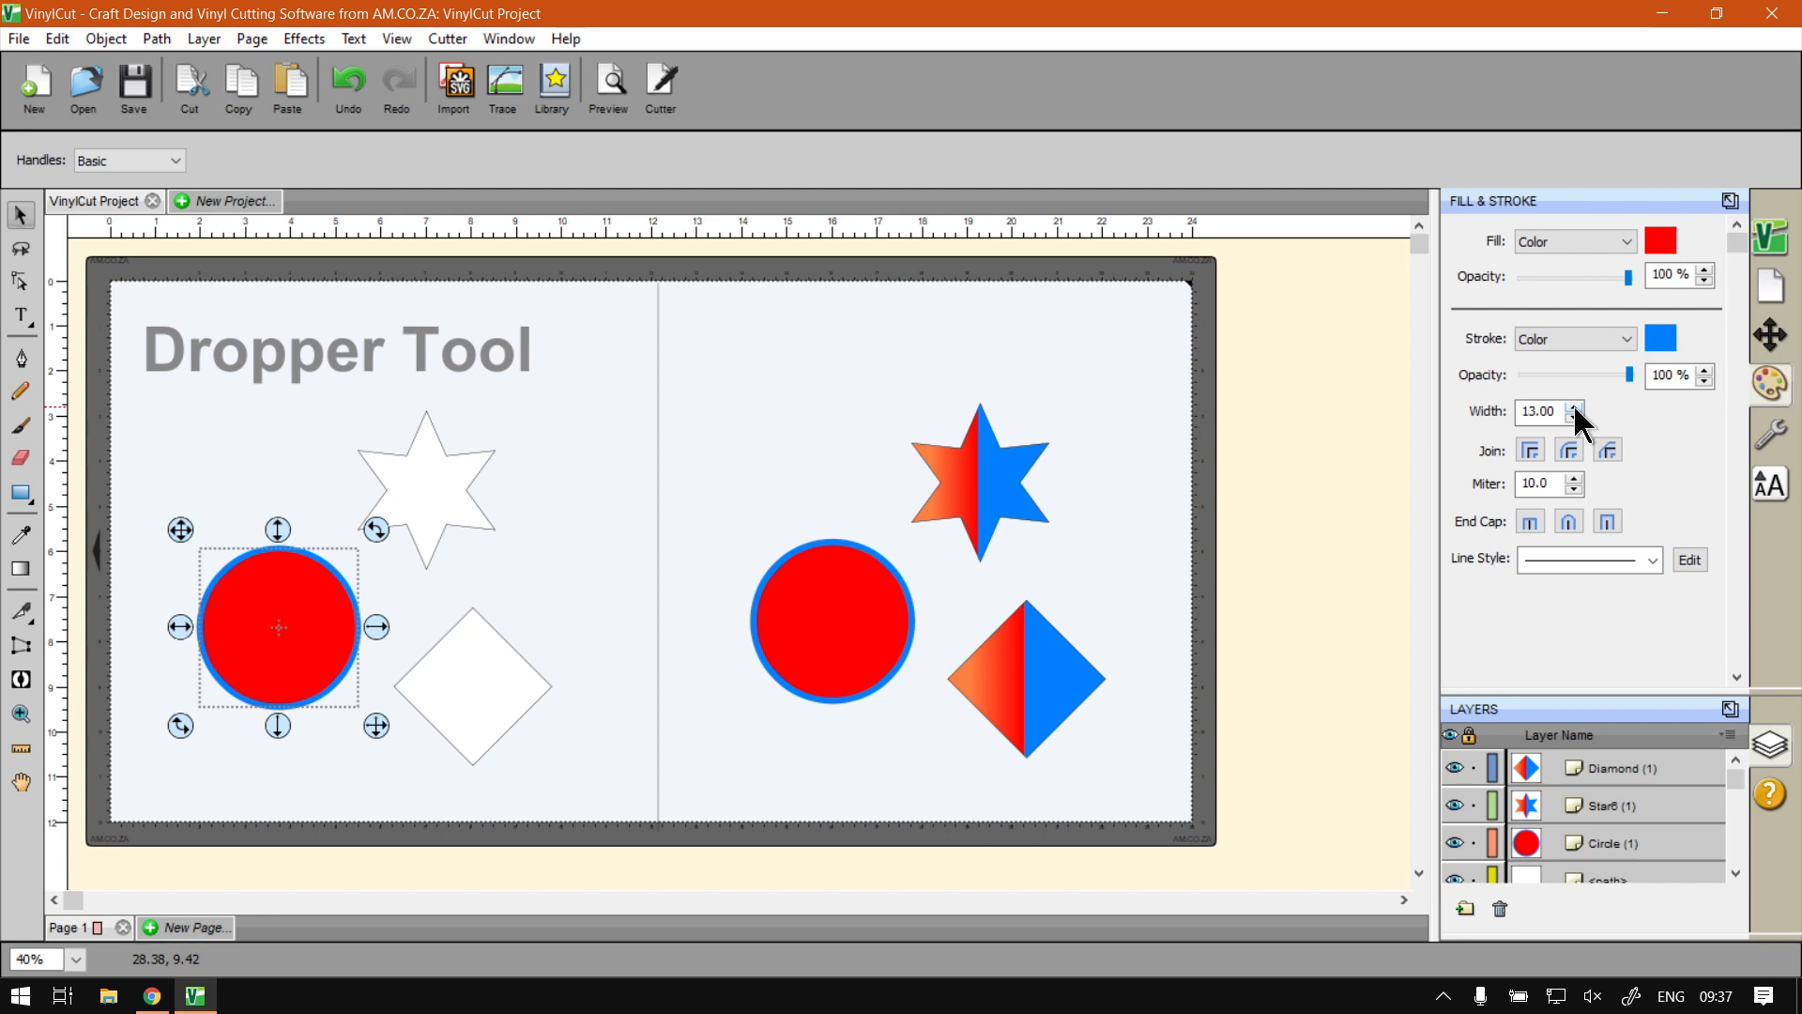
# - Set the Dropper to sample Fill only and apply the gradient star's fill to the selected circle
pyautogui.click(23, 536)
pyautogui.click(165, 161)
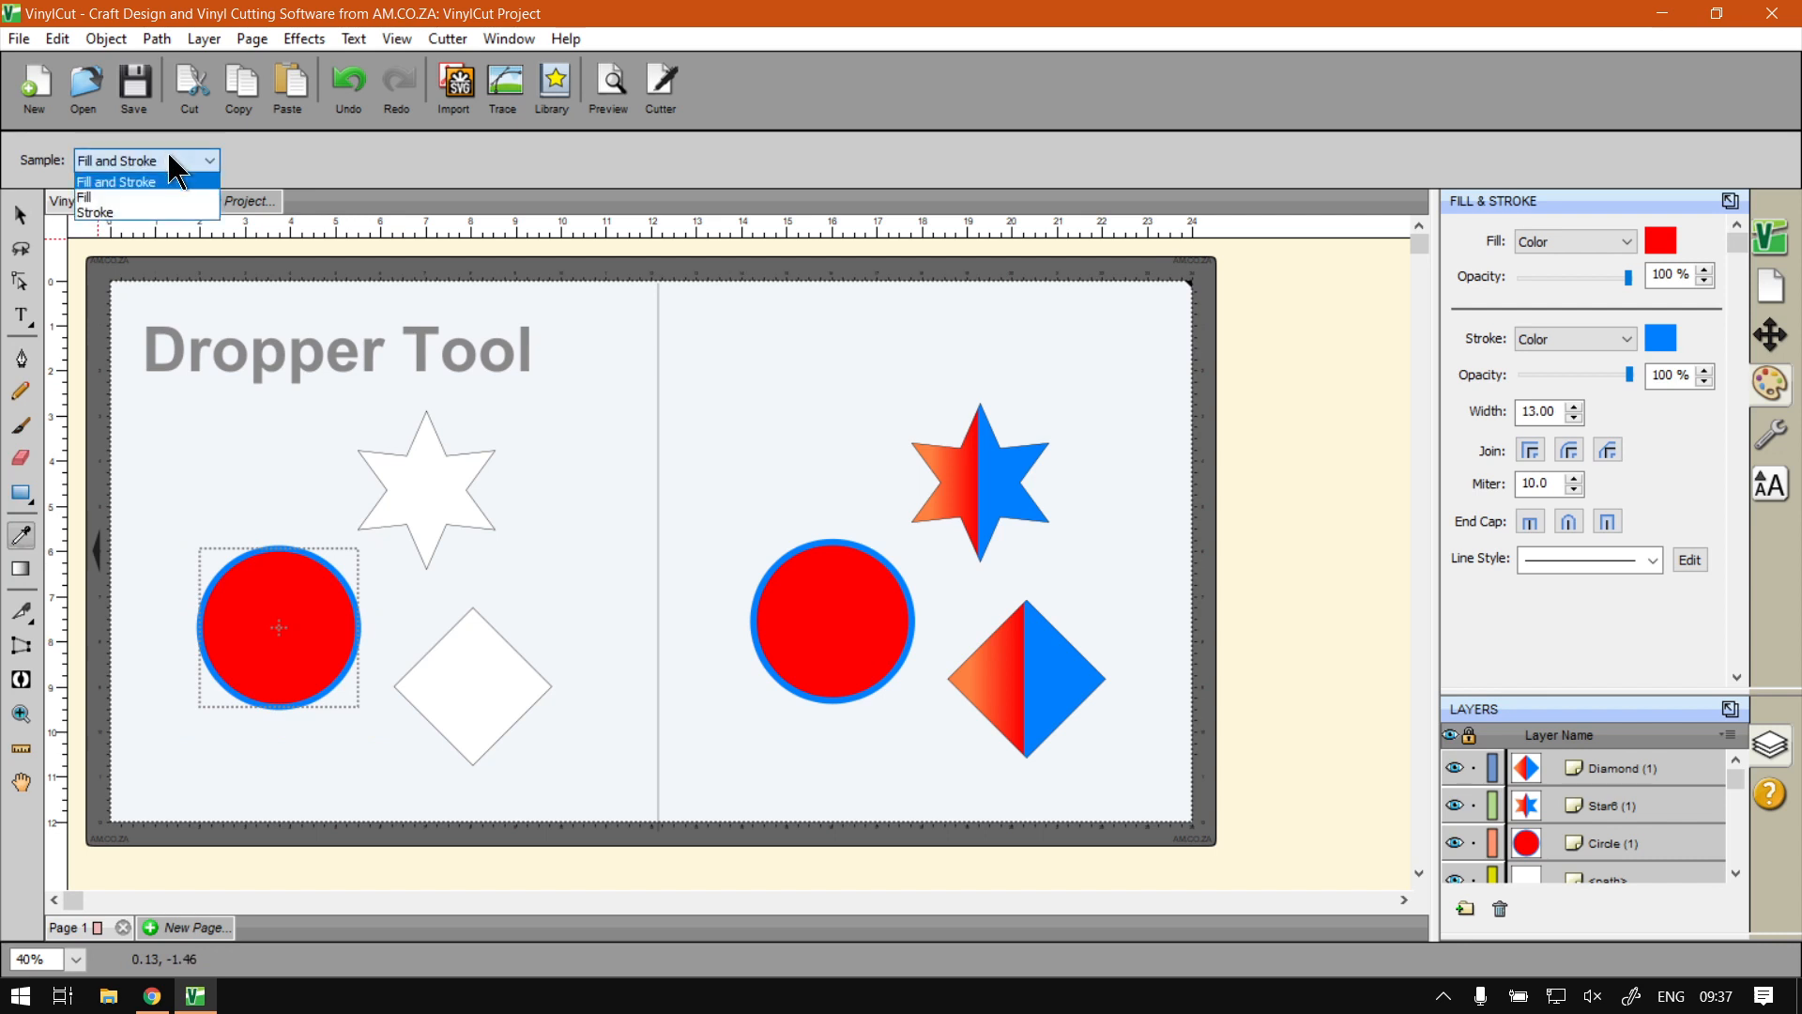
pyautogui.click(132, 197)
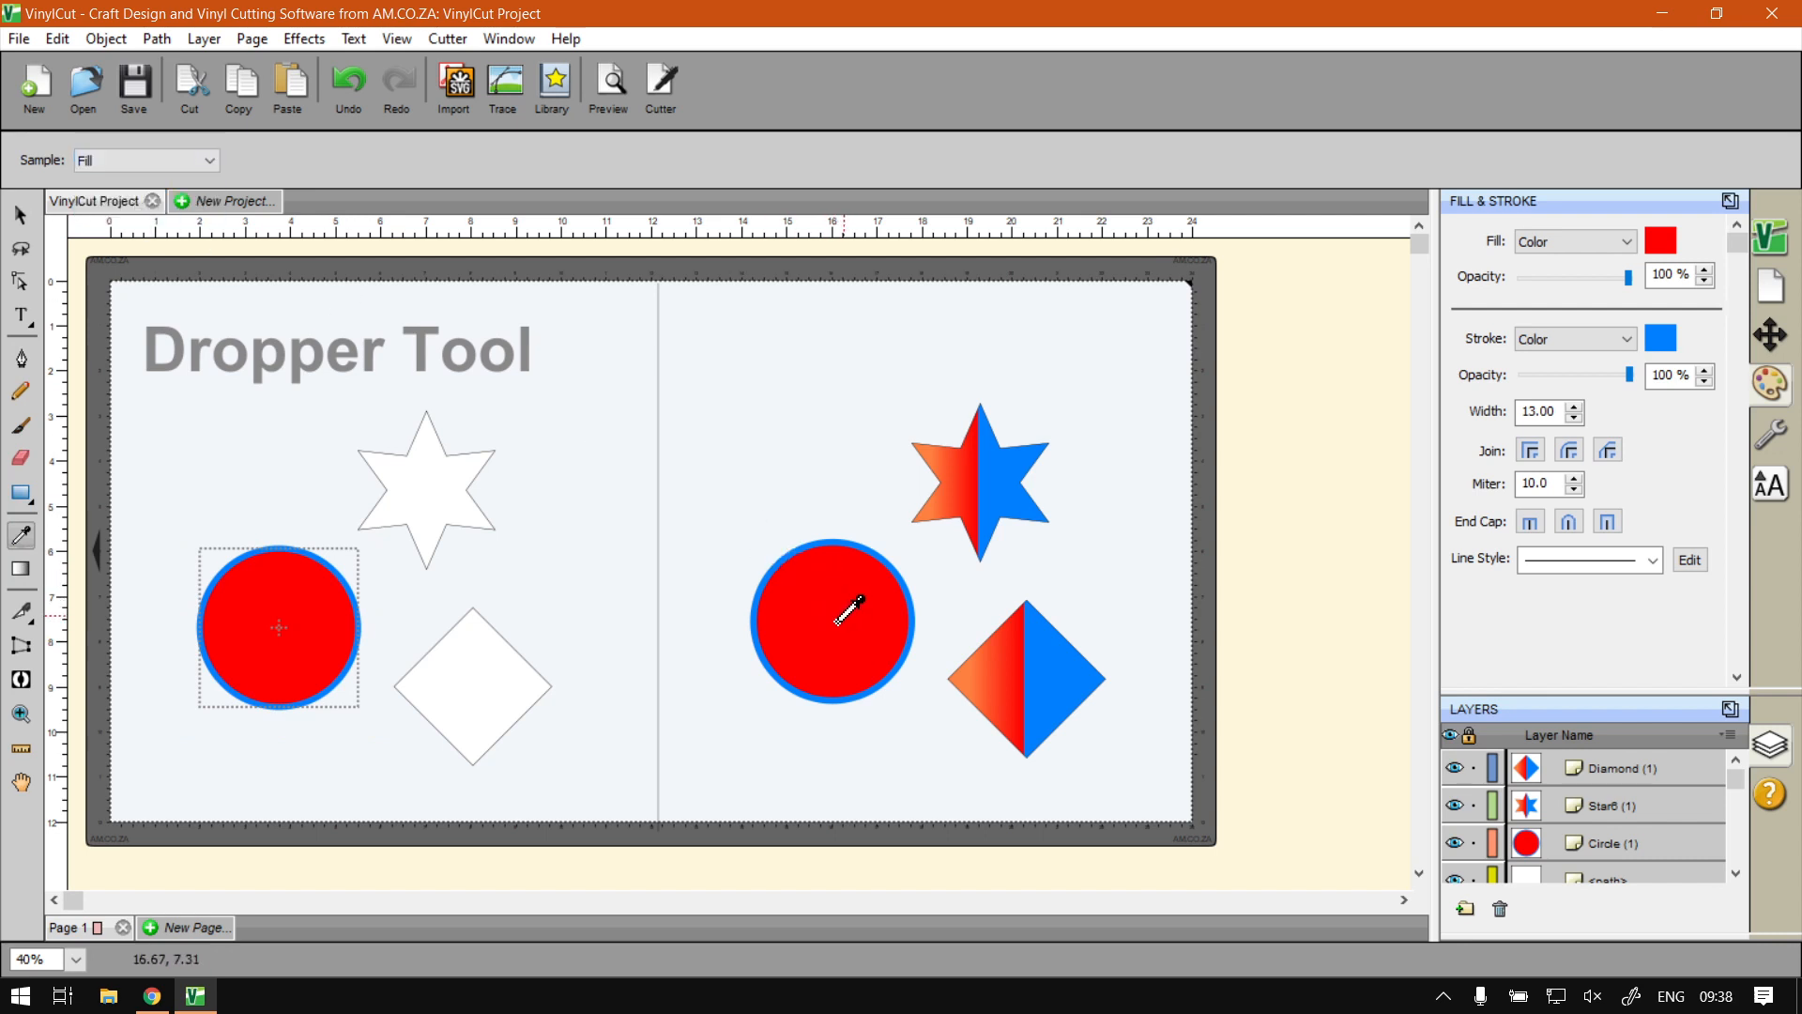
pyautogui.click(108, 159)
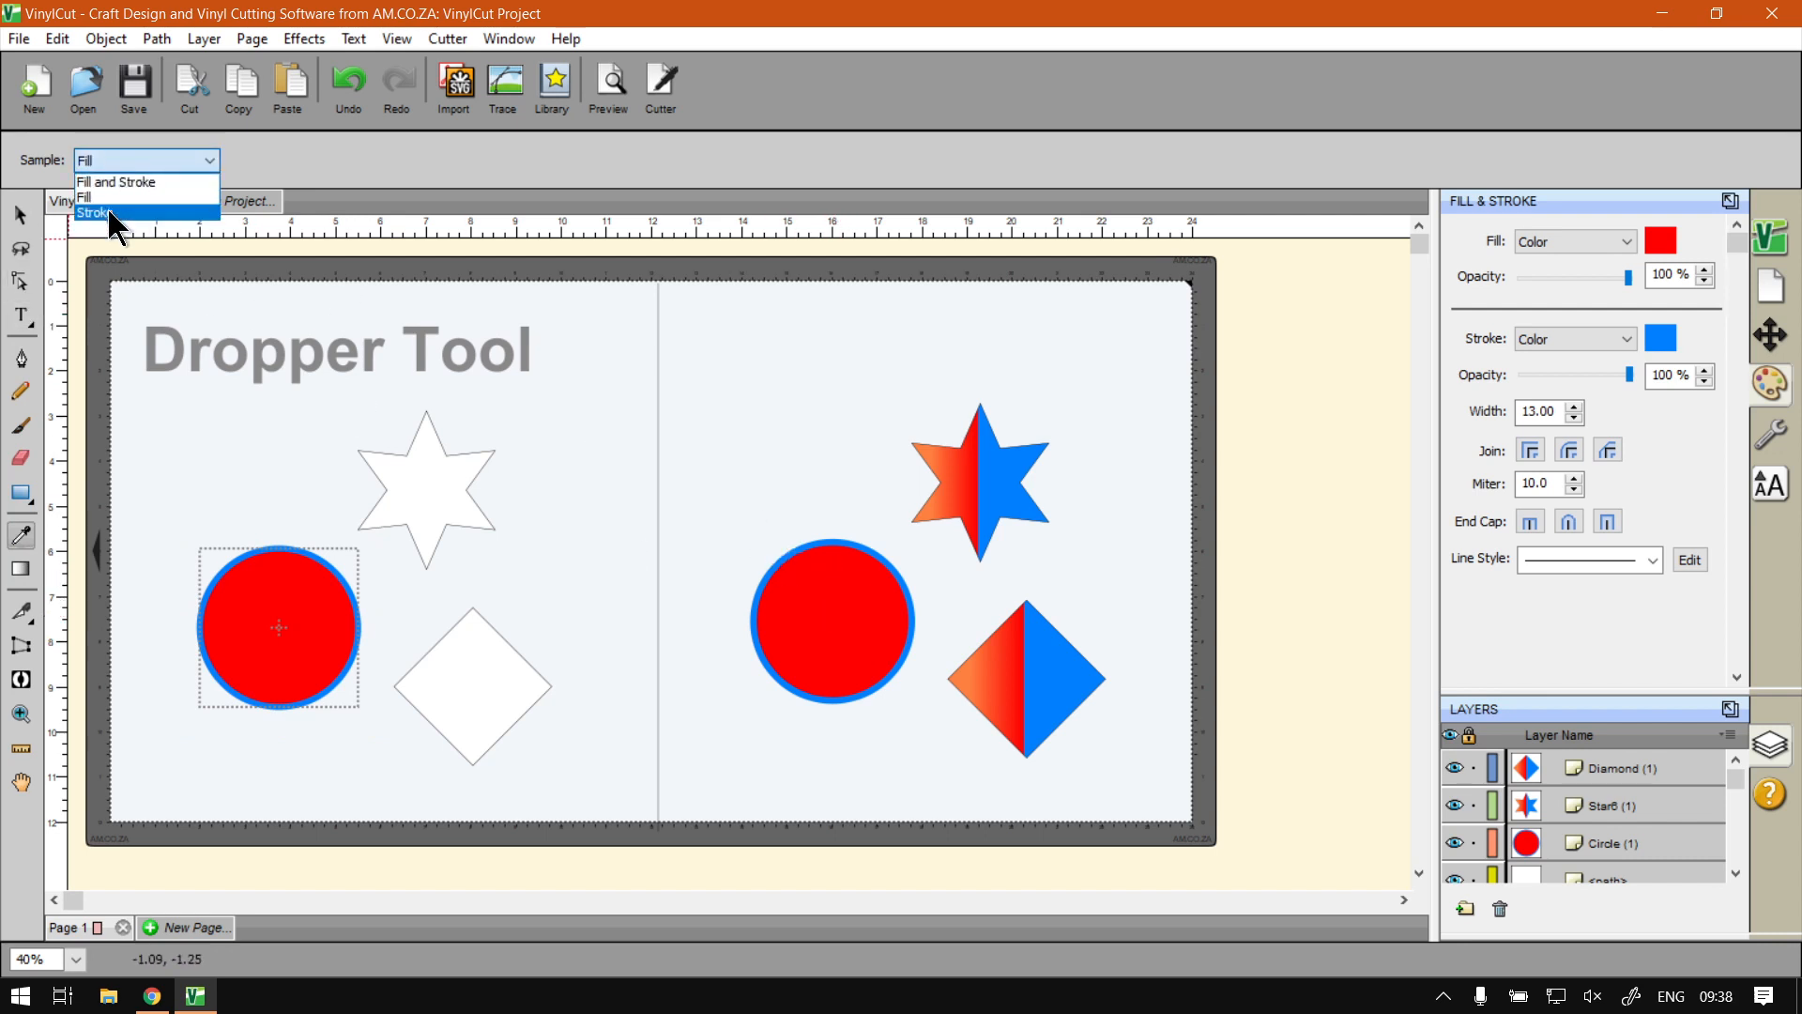
pyautogui.click(107, 210)
pyautogui.click(109, 159)
pyautogui.click(107, 198)
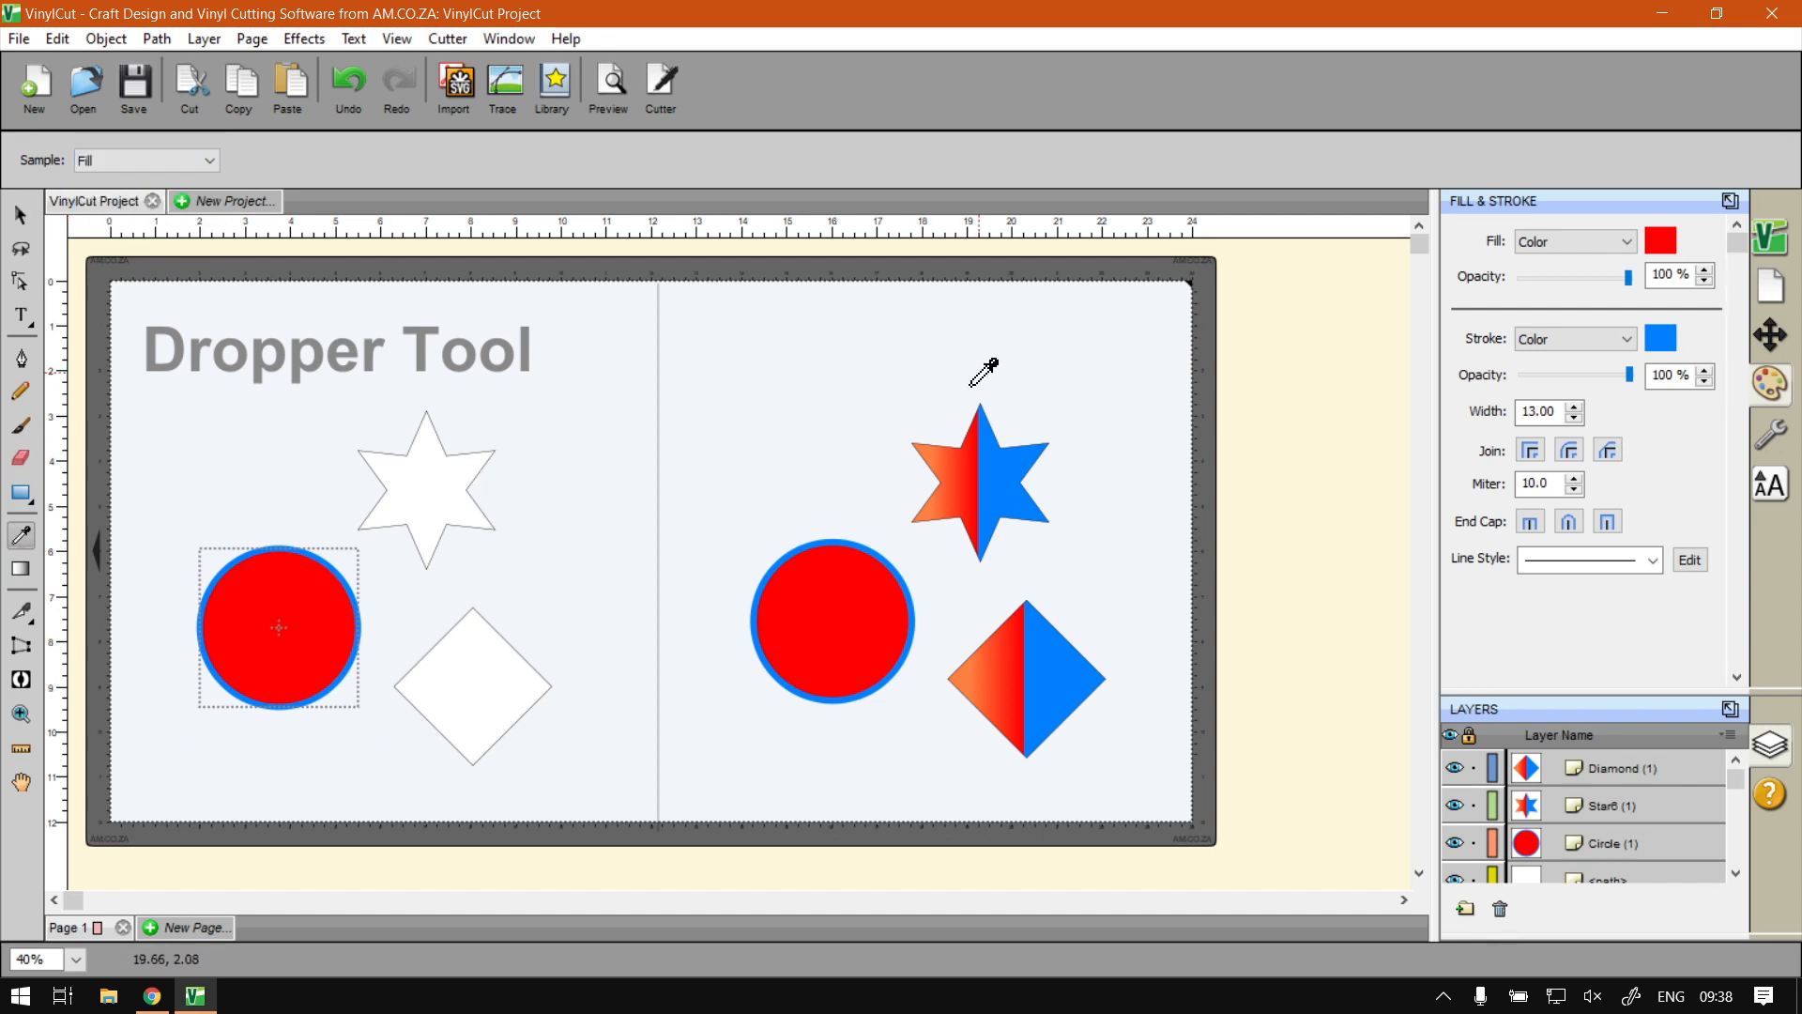
pyautogui.click(996, 471)
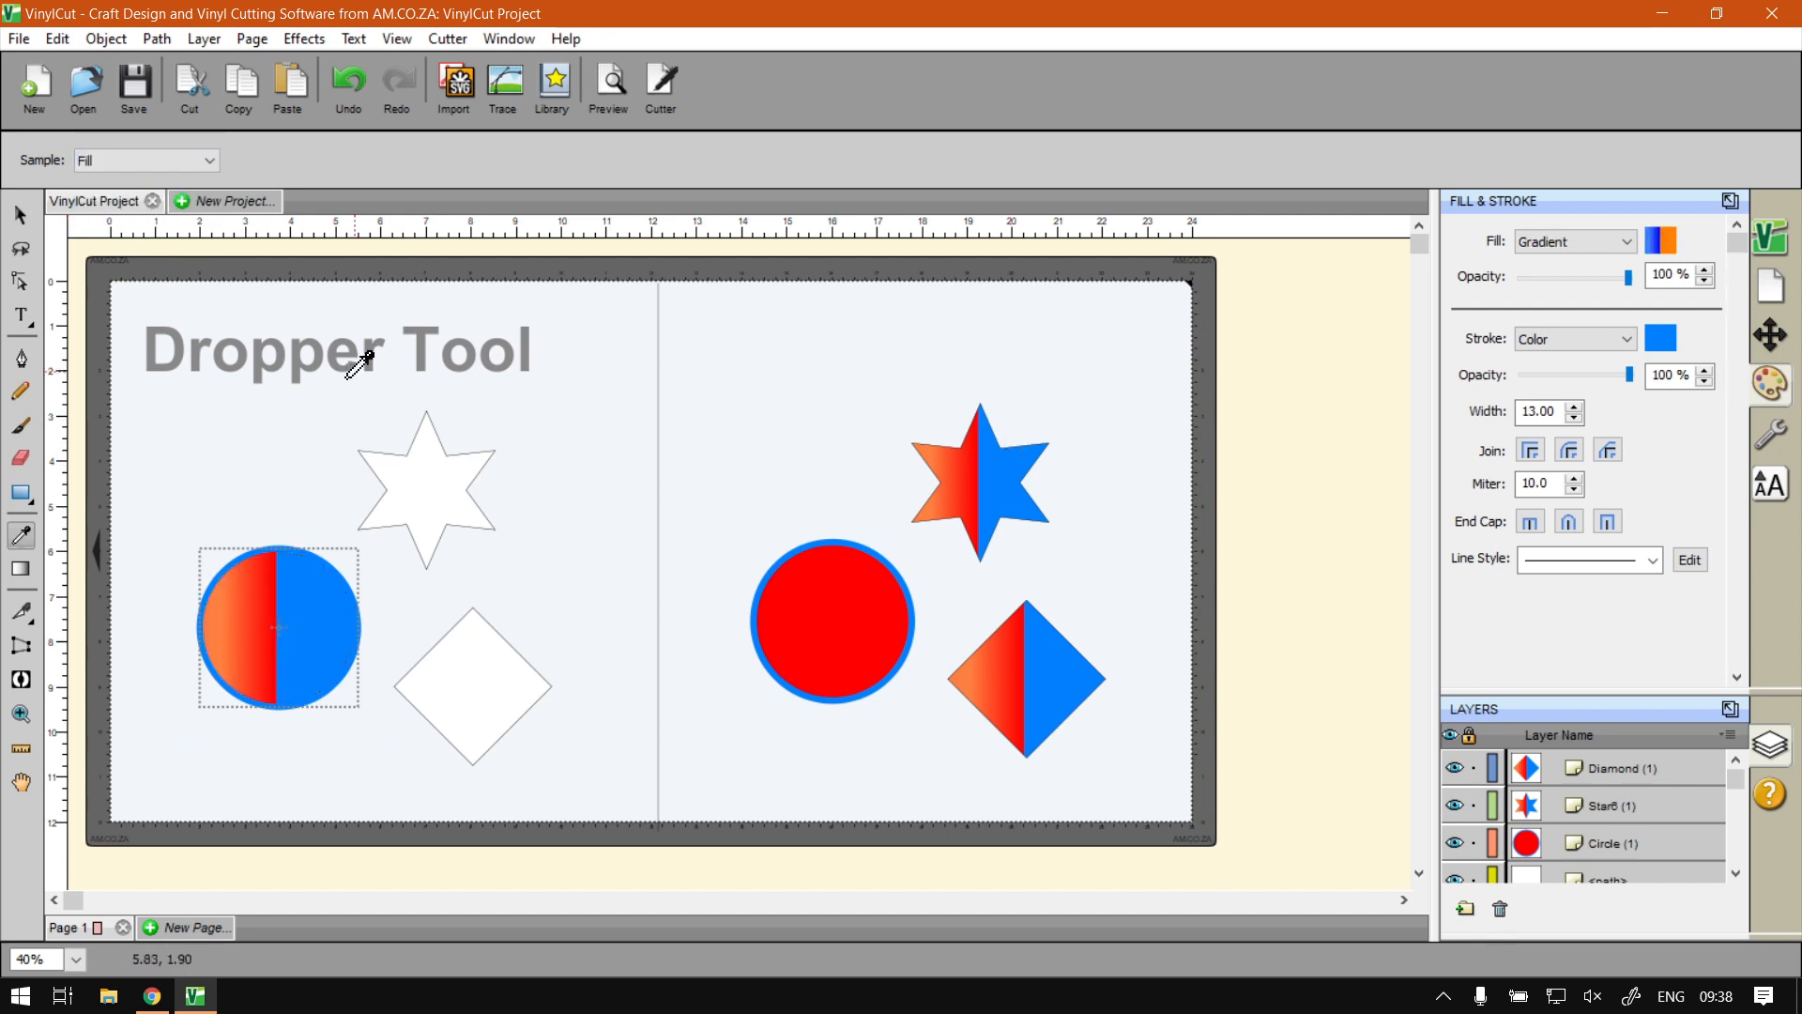
# - Select the blank star and diamond together and apply the gradient star's colours with the Dropper sampling Fill and Stroke
pyautogui.click(20, 215)
pyautogui.click(165, 467)
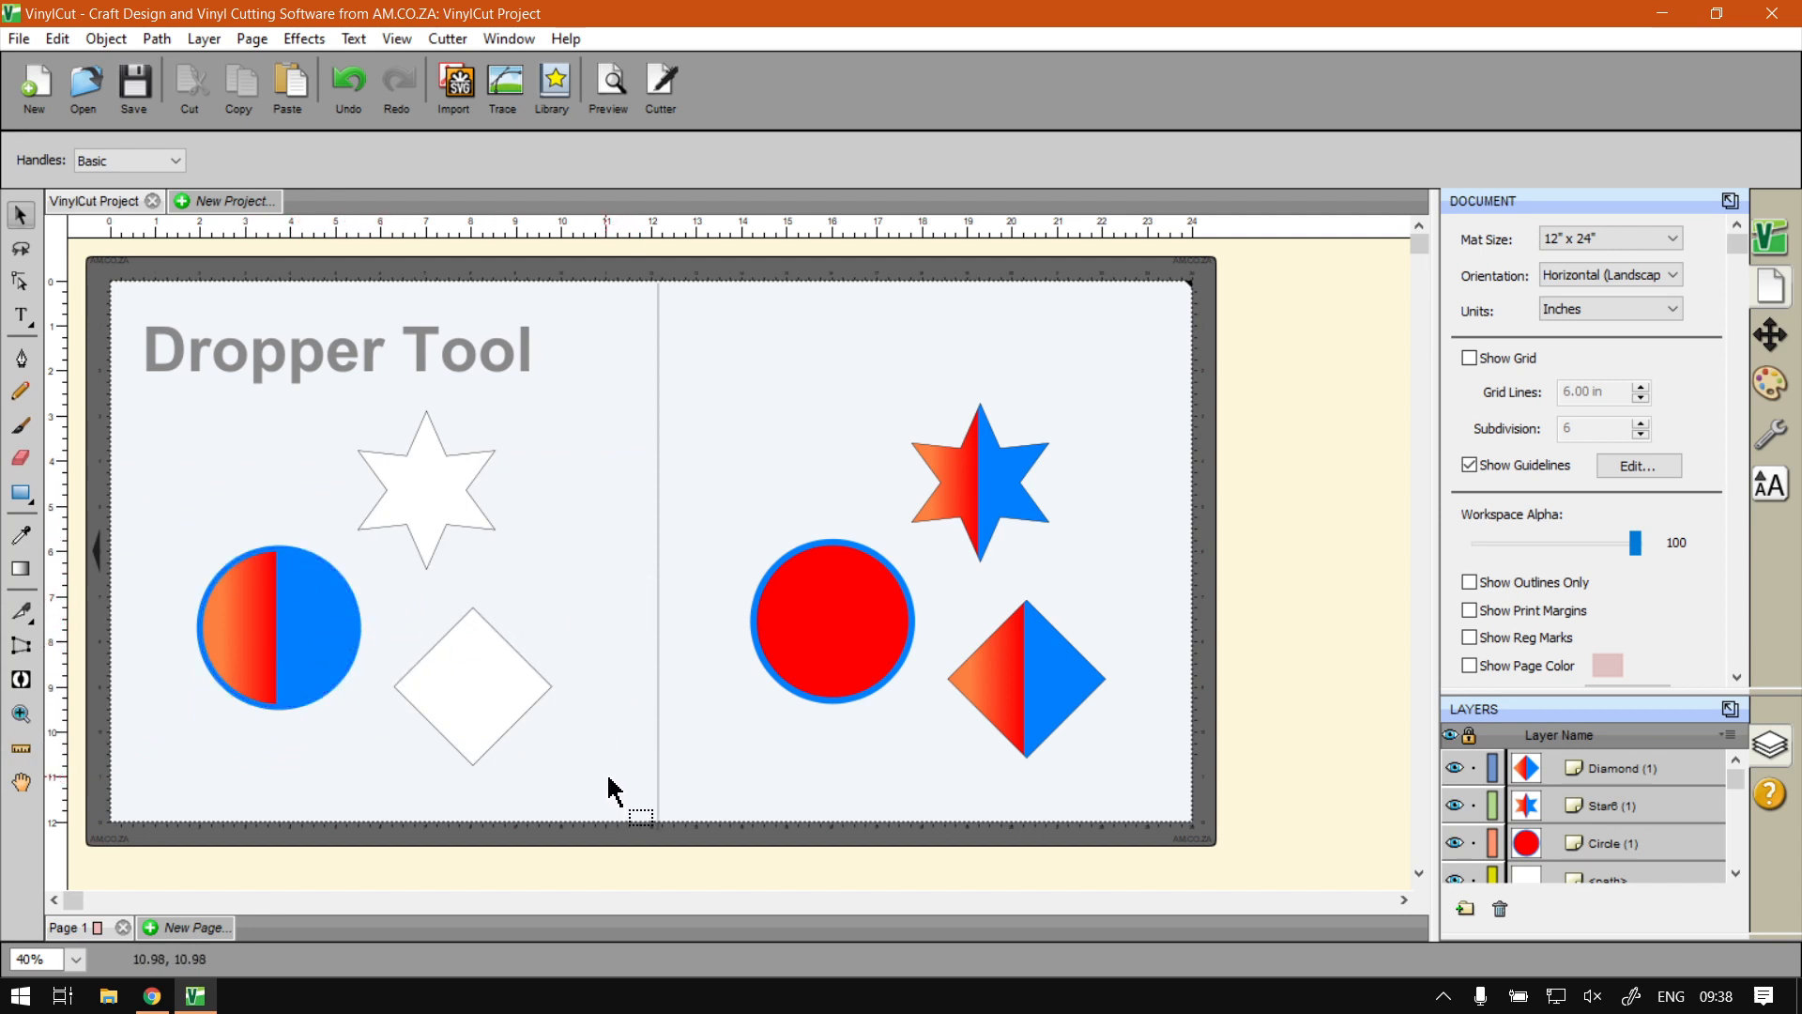
pyautogui.moveTo(605, 769); pyautogui.dragTo(441, 485)
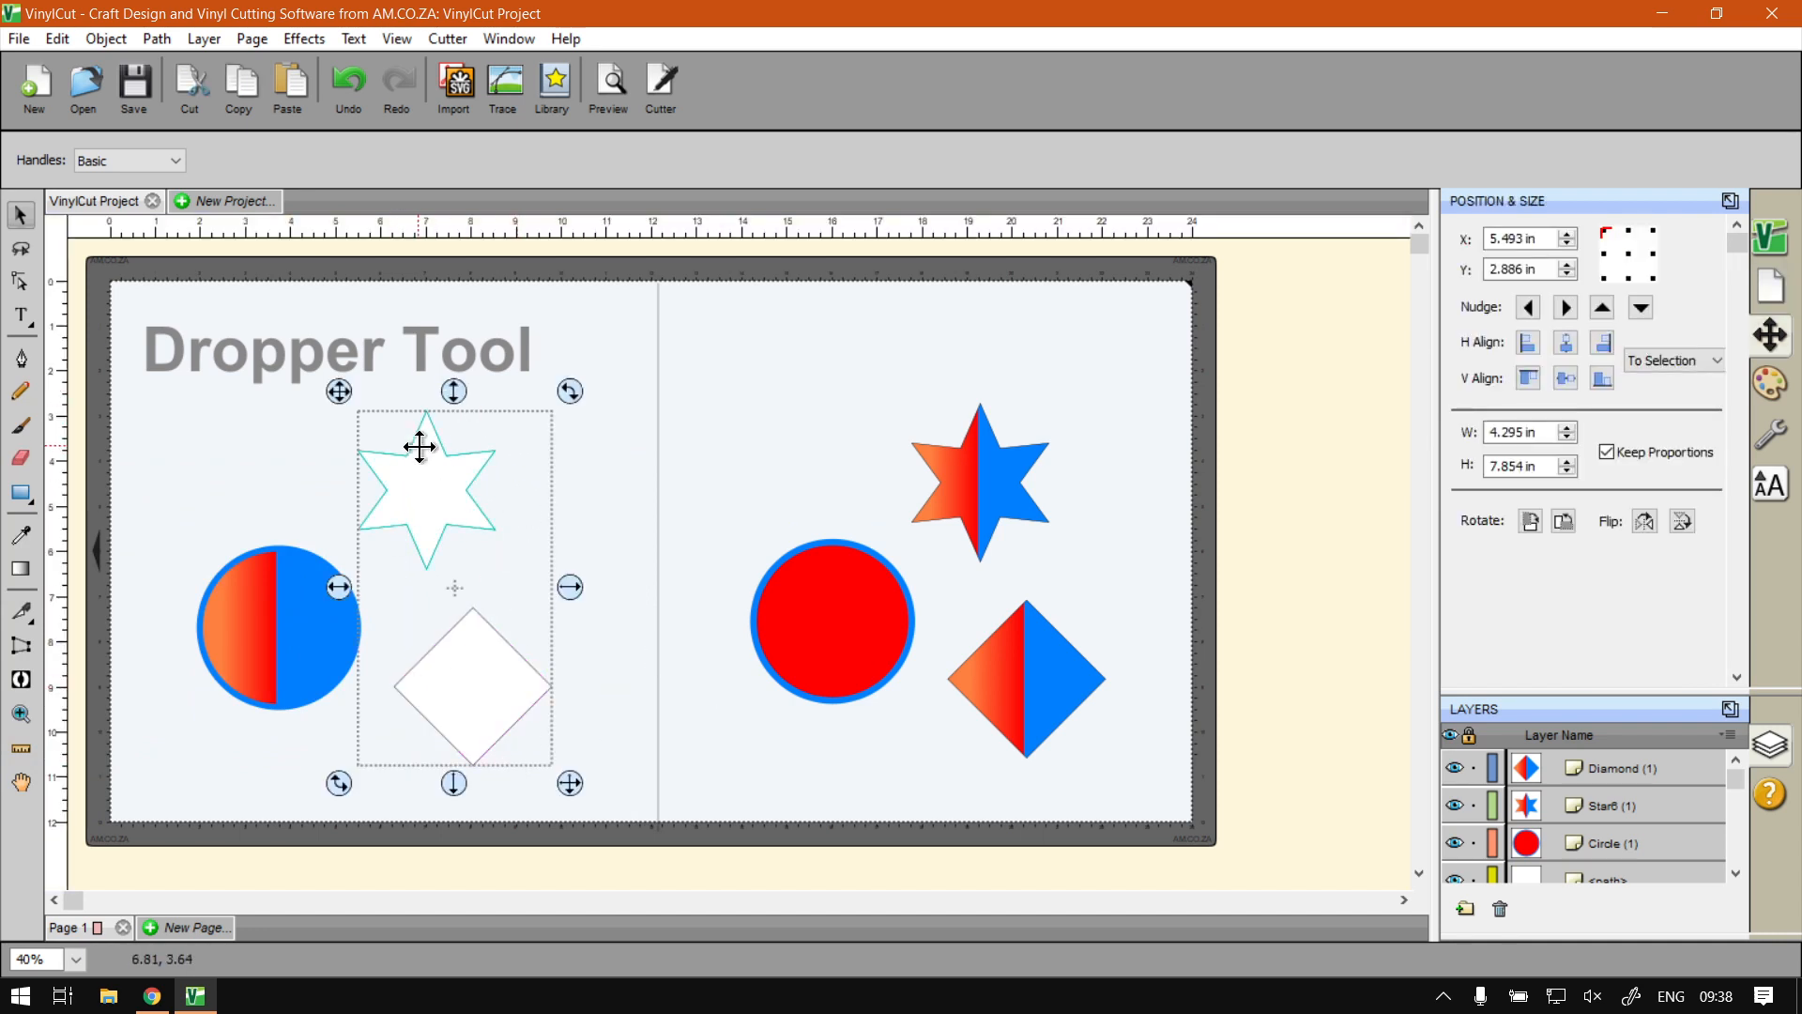
pyautogui.click(22, 533)
pyautogui.click(185, 155)
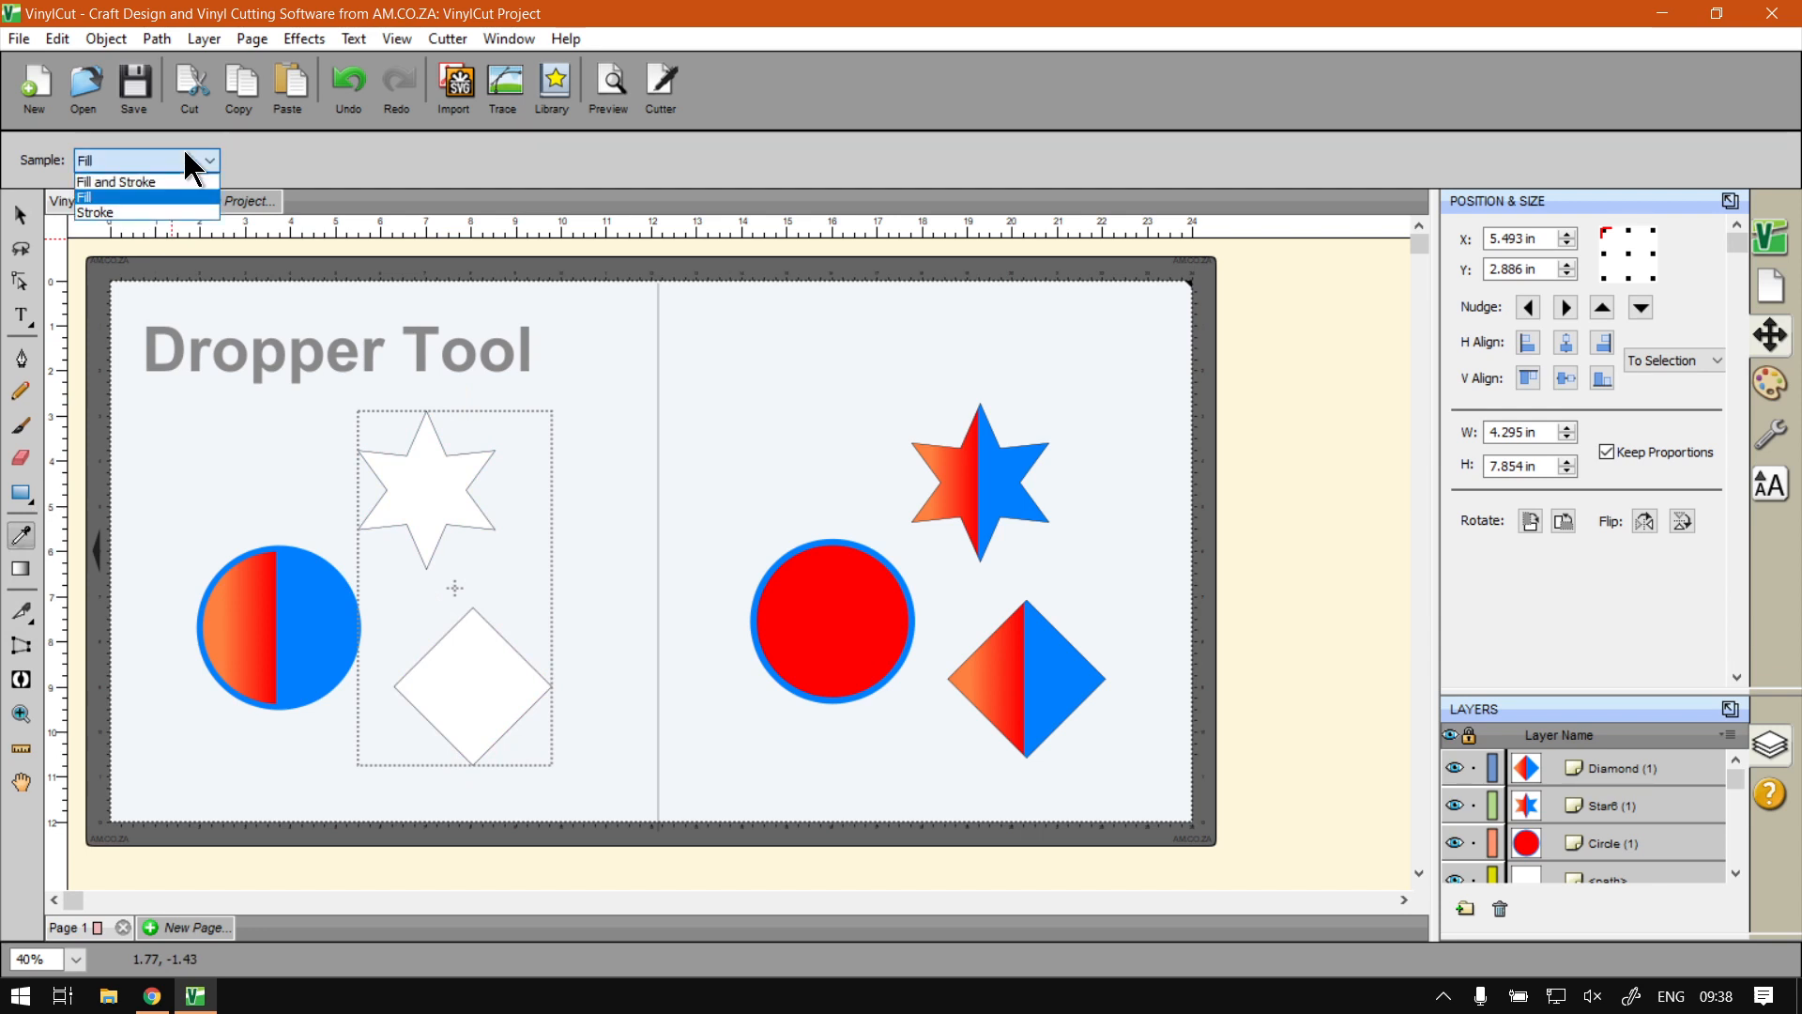
pyautogui.click(149, 181)
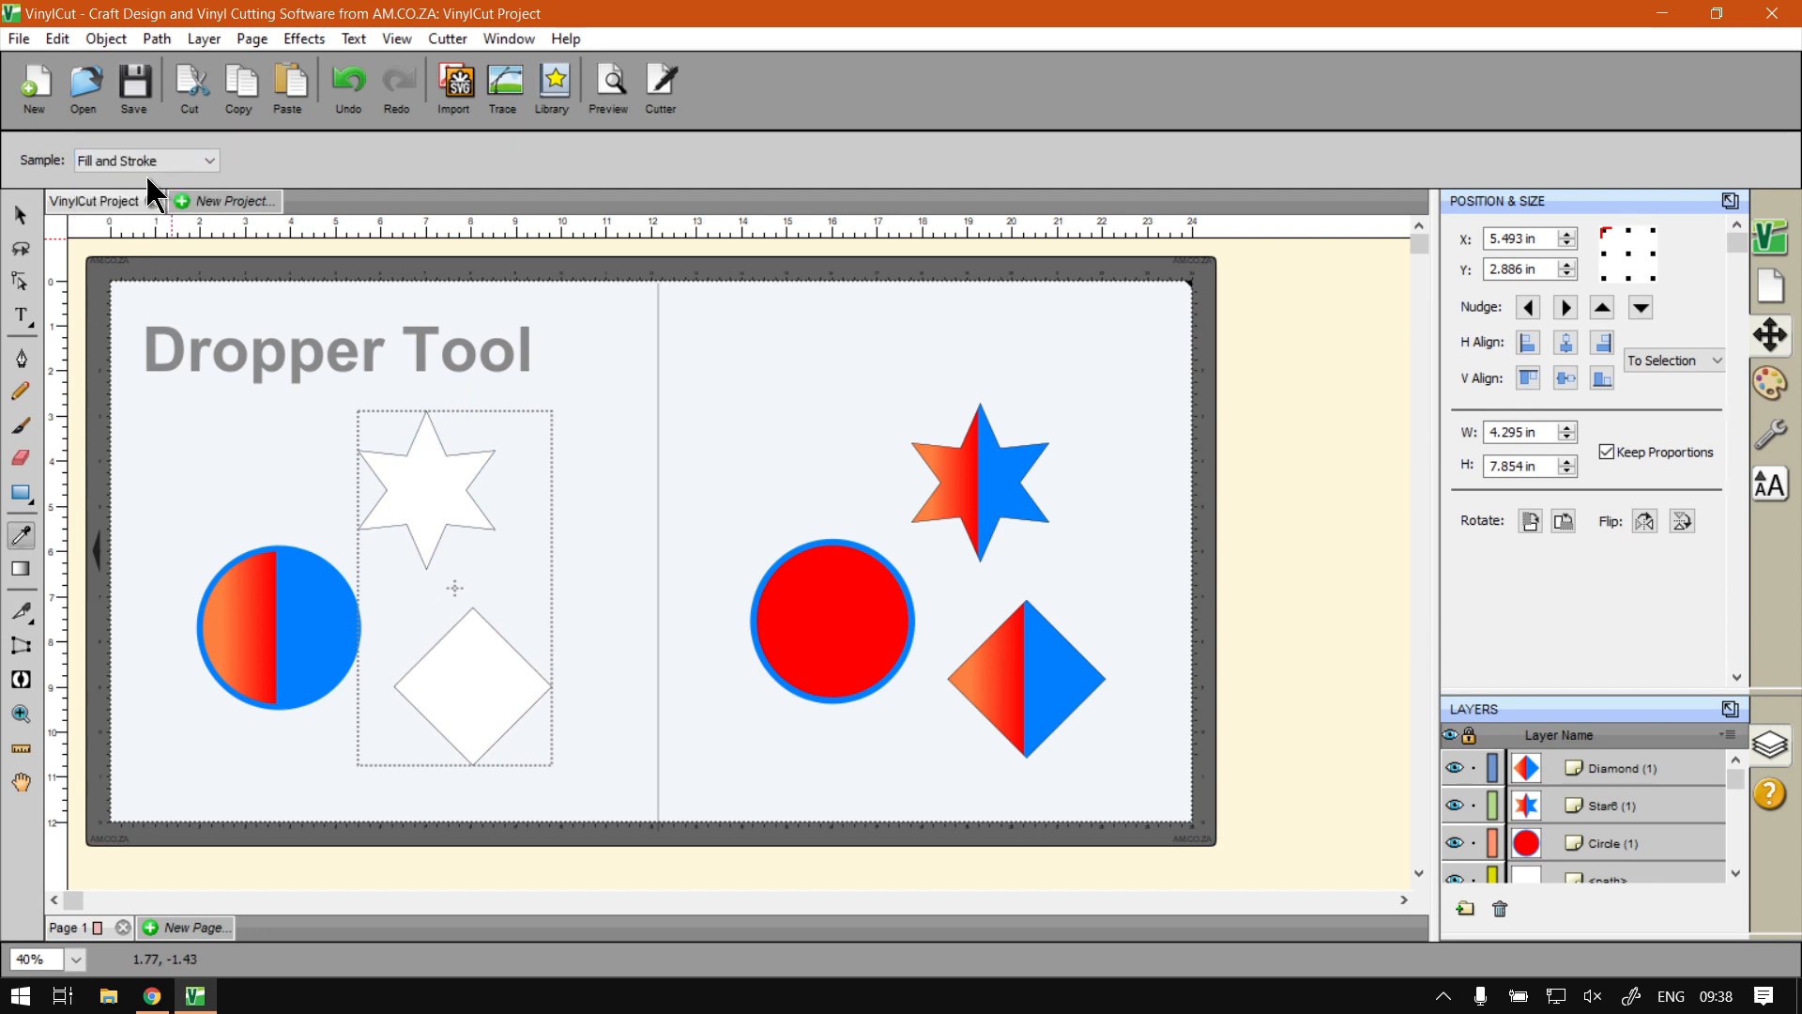
pyautogui.click(1002, 484)
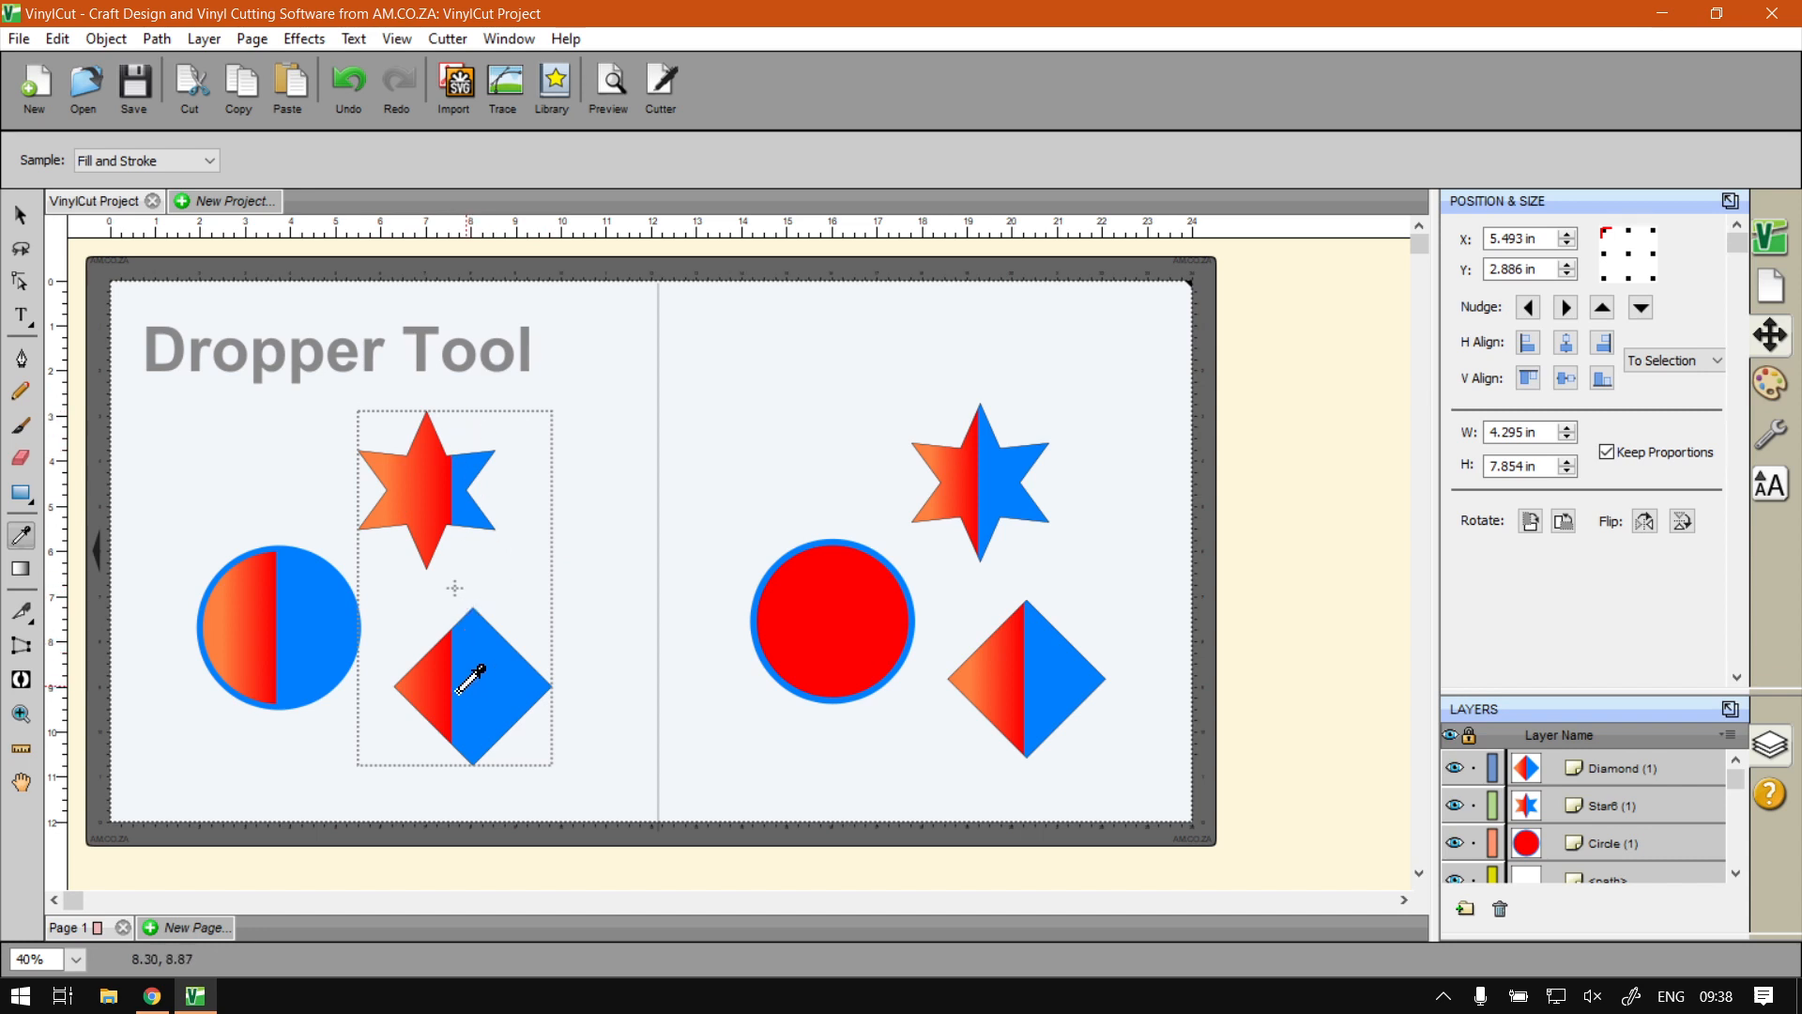
# - Select only the newly coloured star and reapply the original gradient star's fill and stroke with the Dropper
pyautogui.click(20, 216)
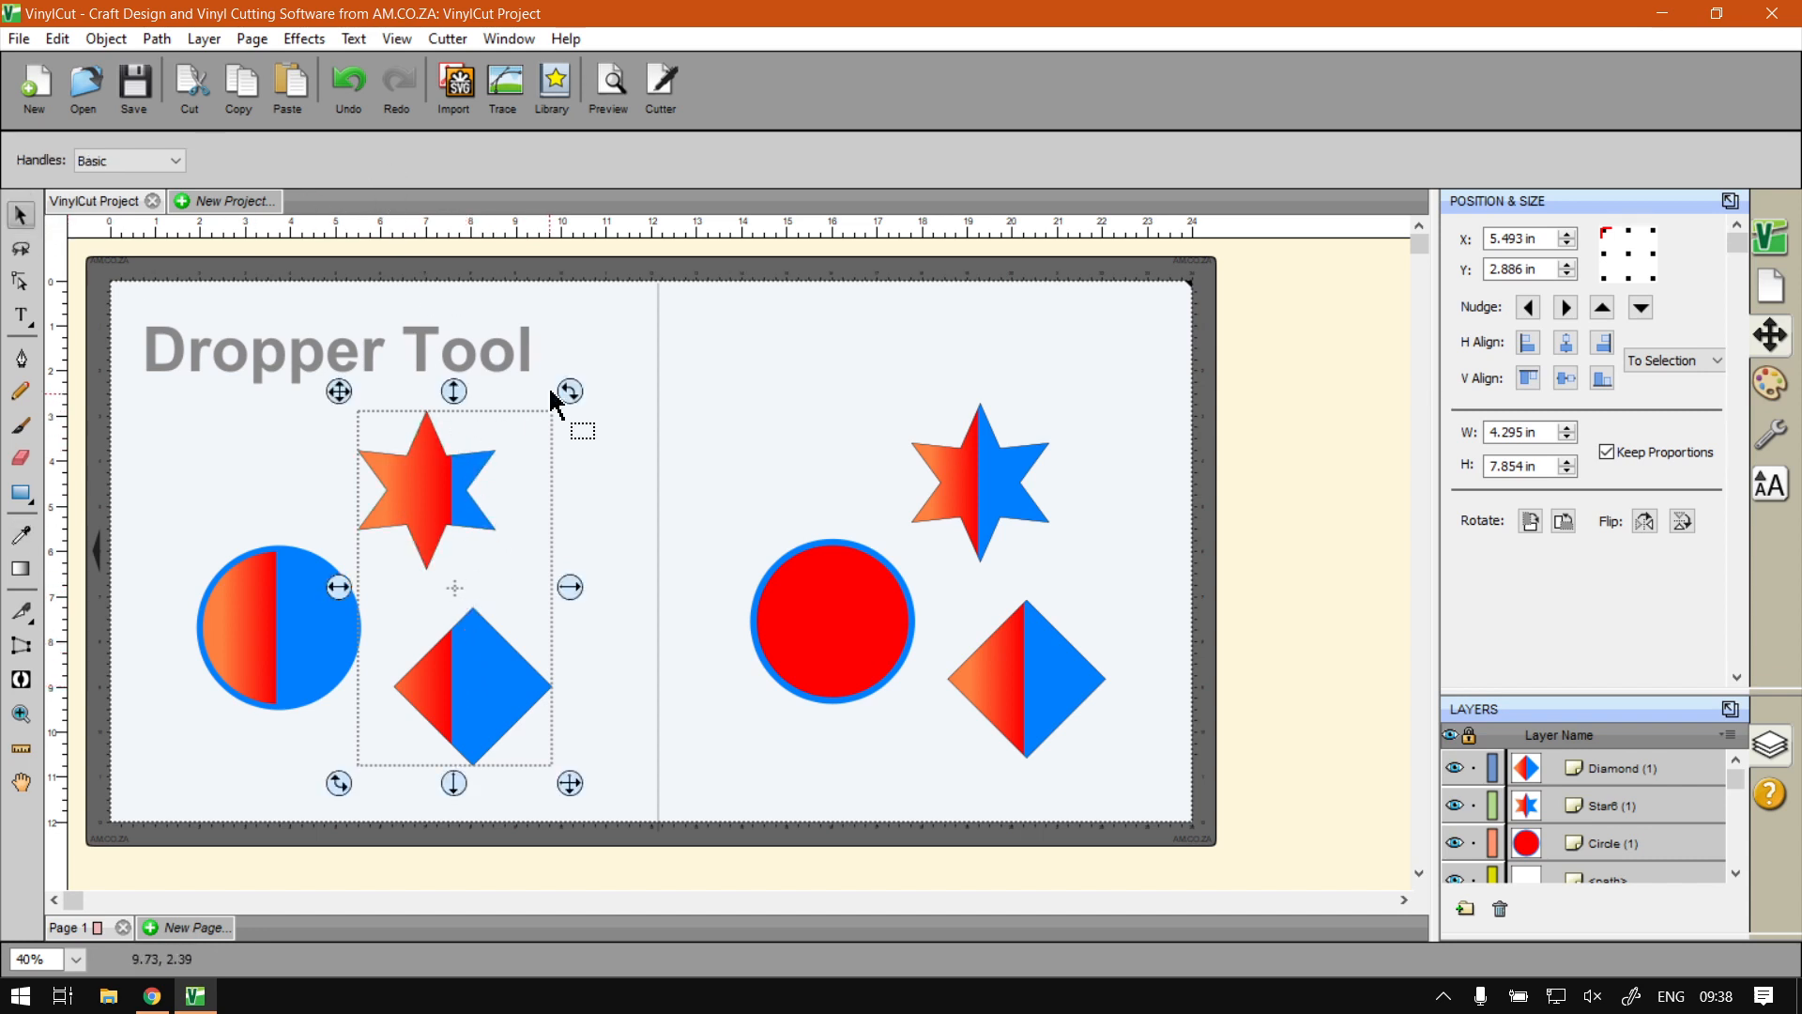
pyautogui.click(589, 449)
pyautogui.click(434, 492)
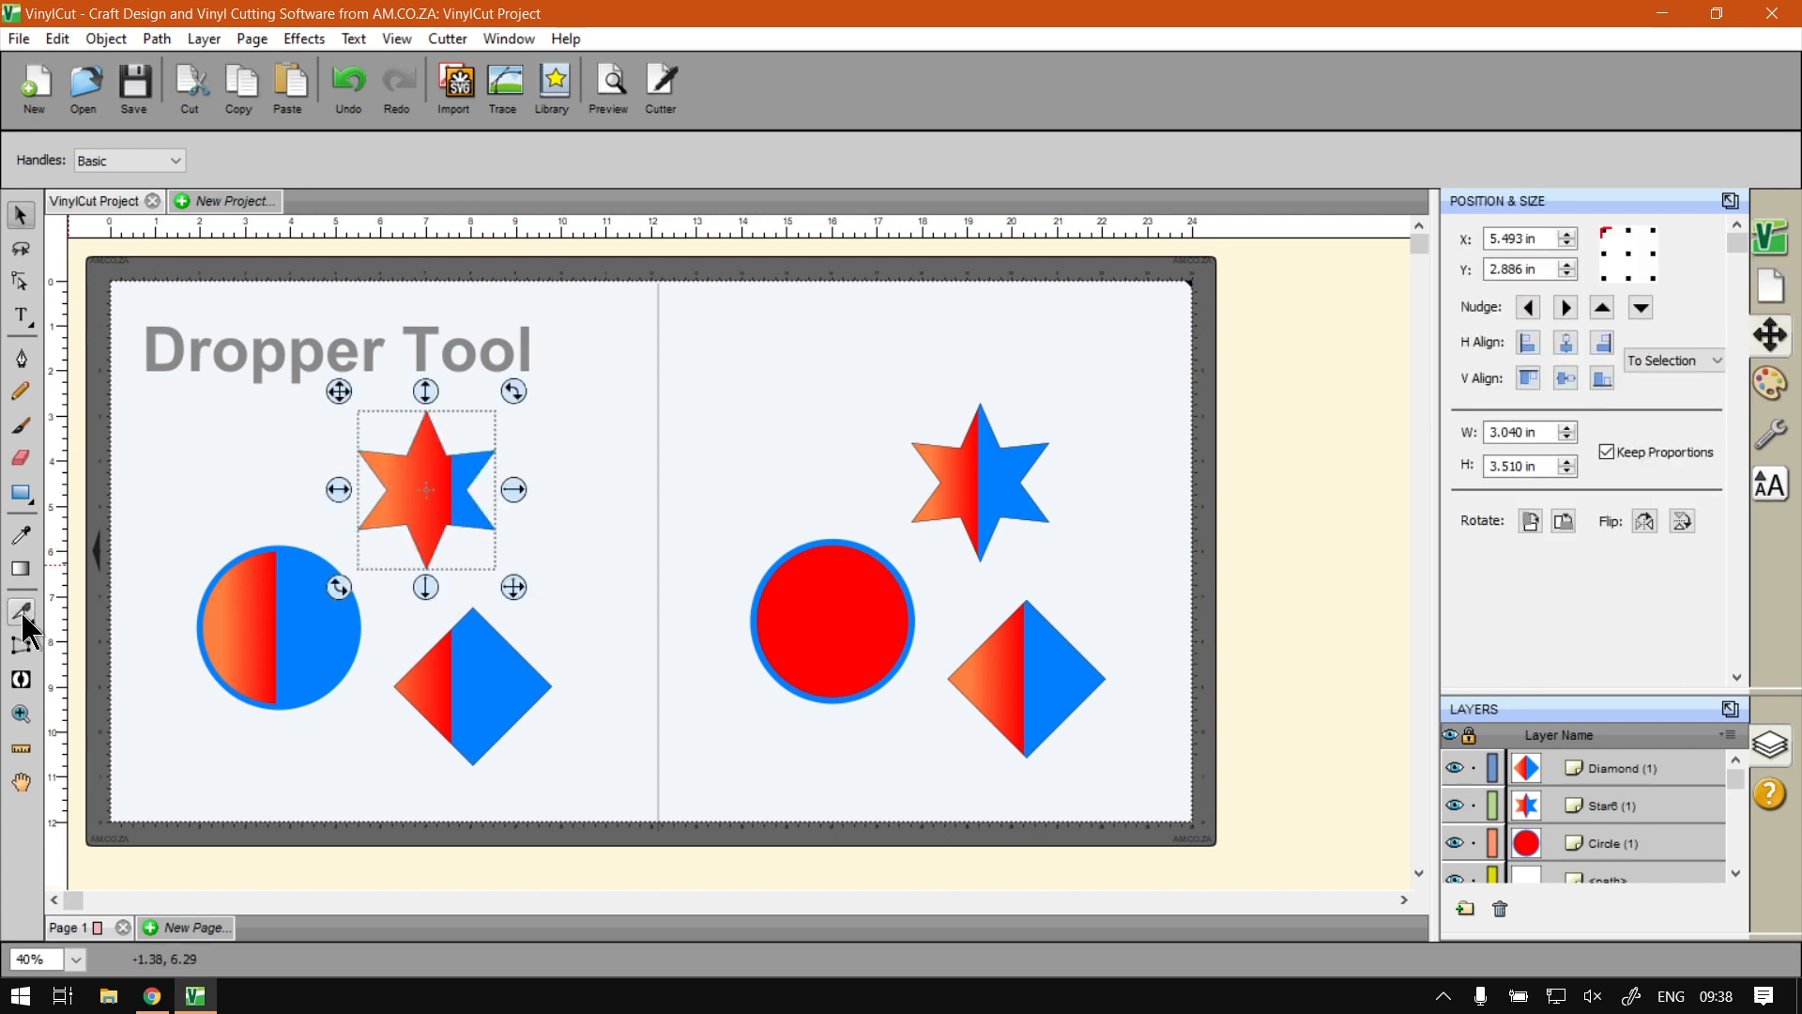
pyautogui.click(19, 535)
pyautogui.click(986, 443)
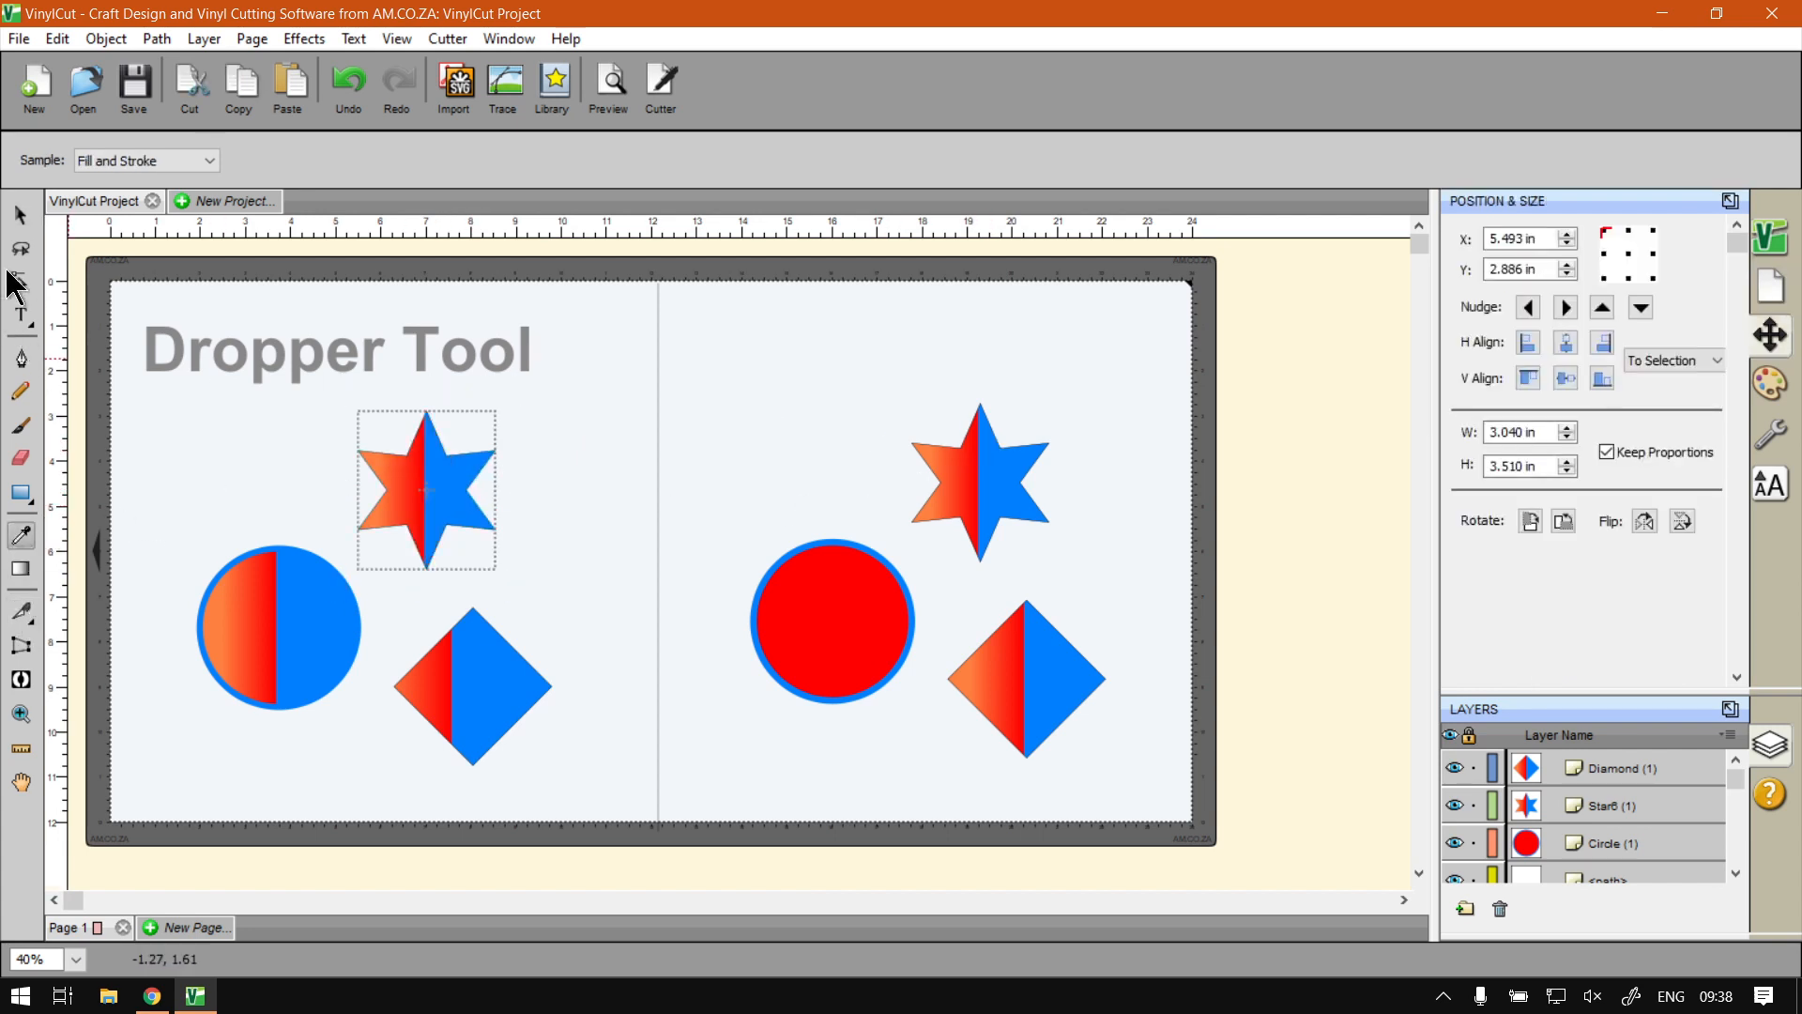
# - Select only the newly coloured diamond, reapply the original gradient star's fill and stroke with the Dropper, and clear the selection
pyautogui.click(20, 216)
pyautogui.click(464, 719)
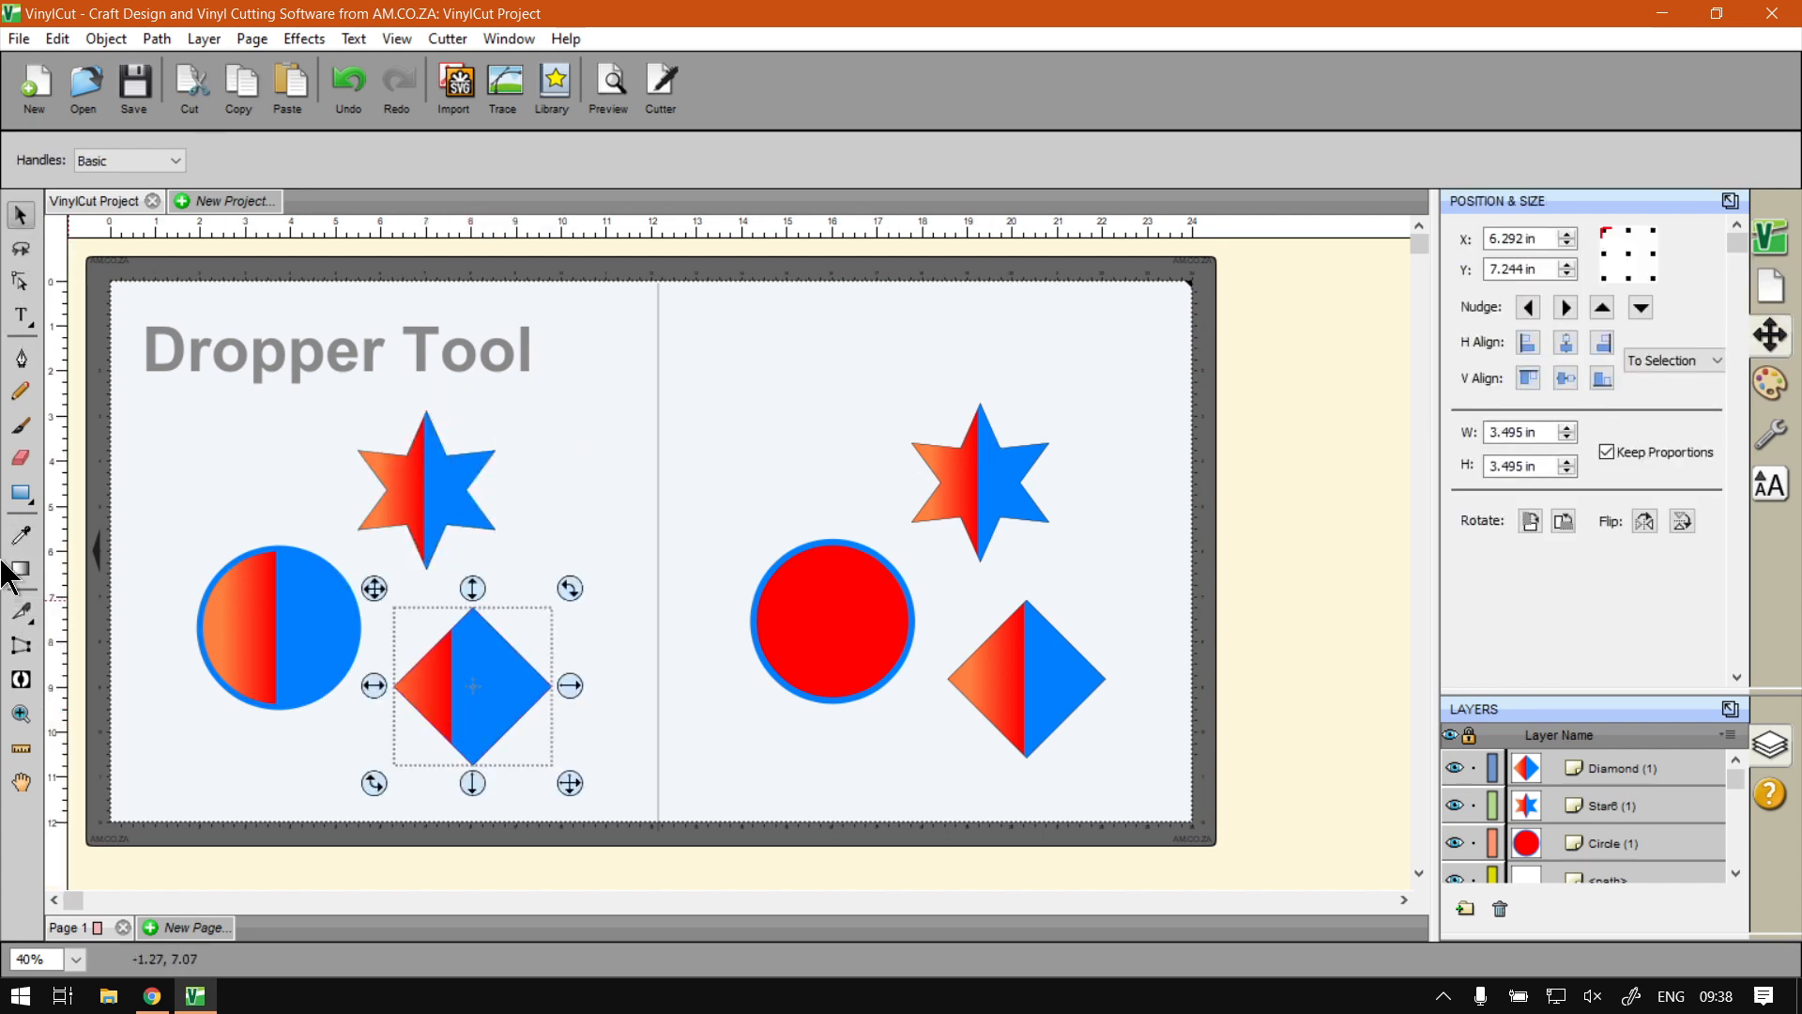
pyautogui.click(20, 535)
pyautogui.click(991, 481)
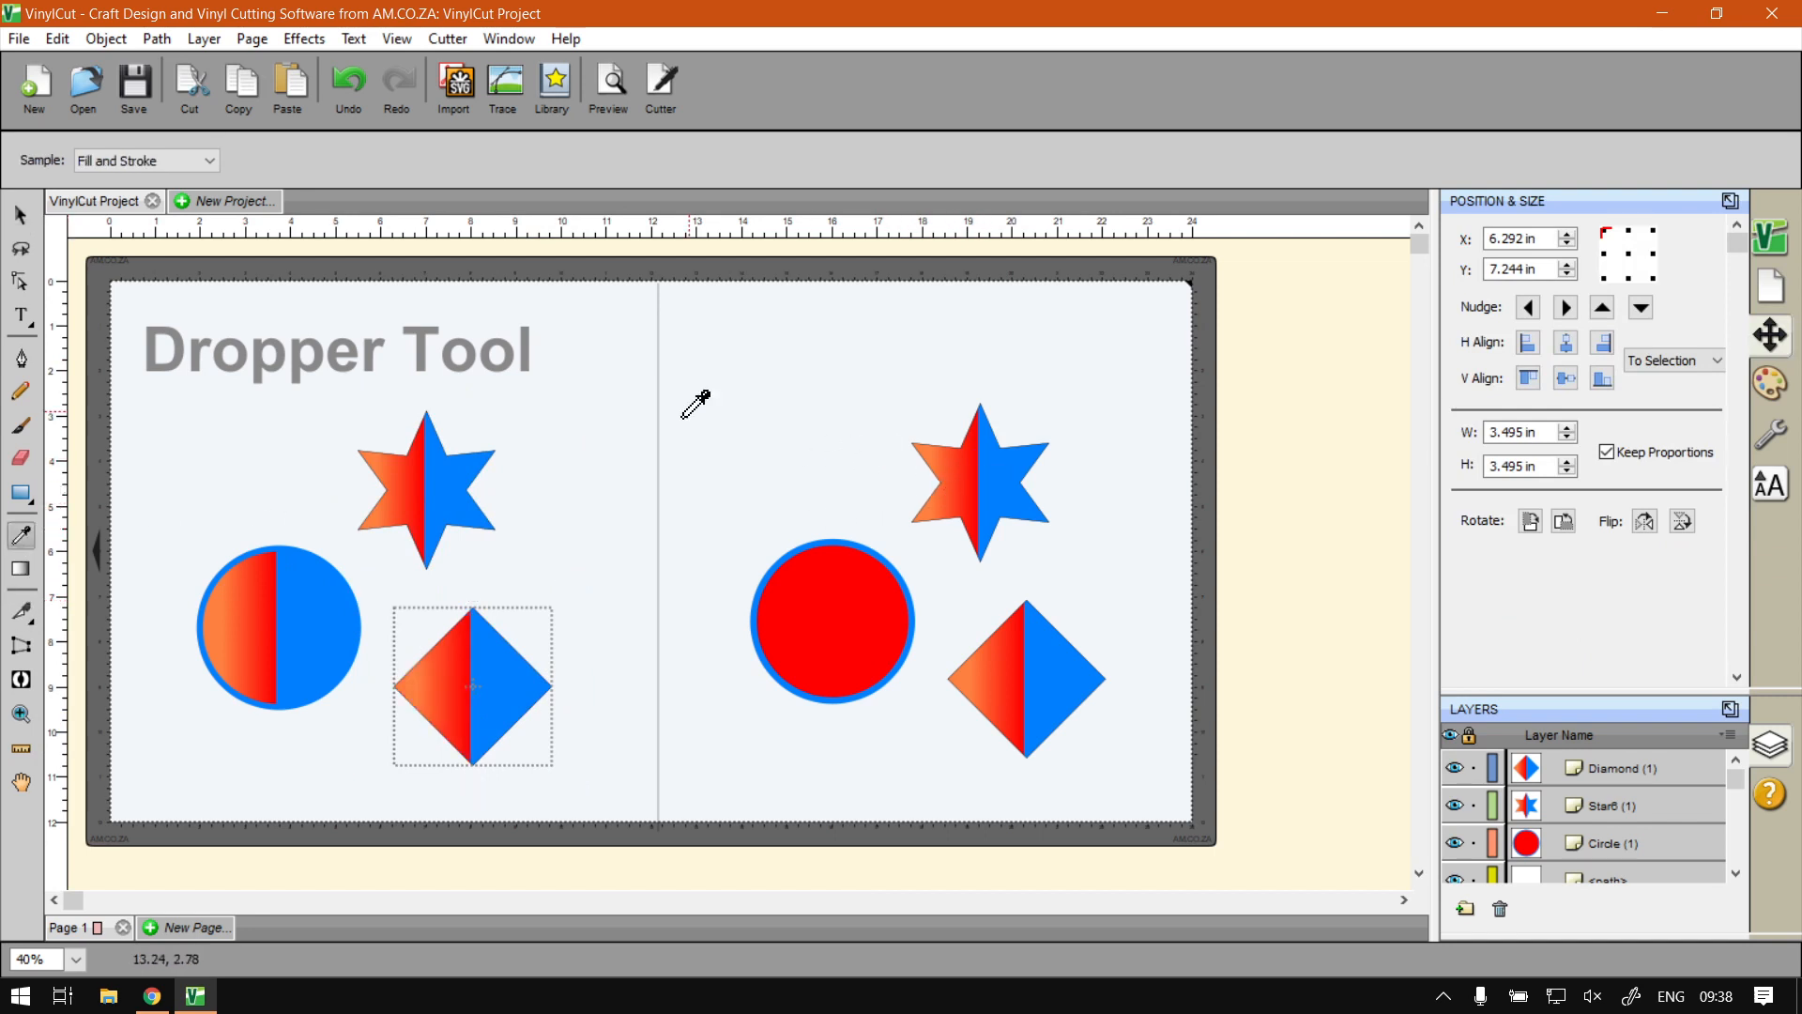
pyautogui.click(20, 216)
pyautogui.click(587, 465)
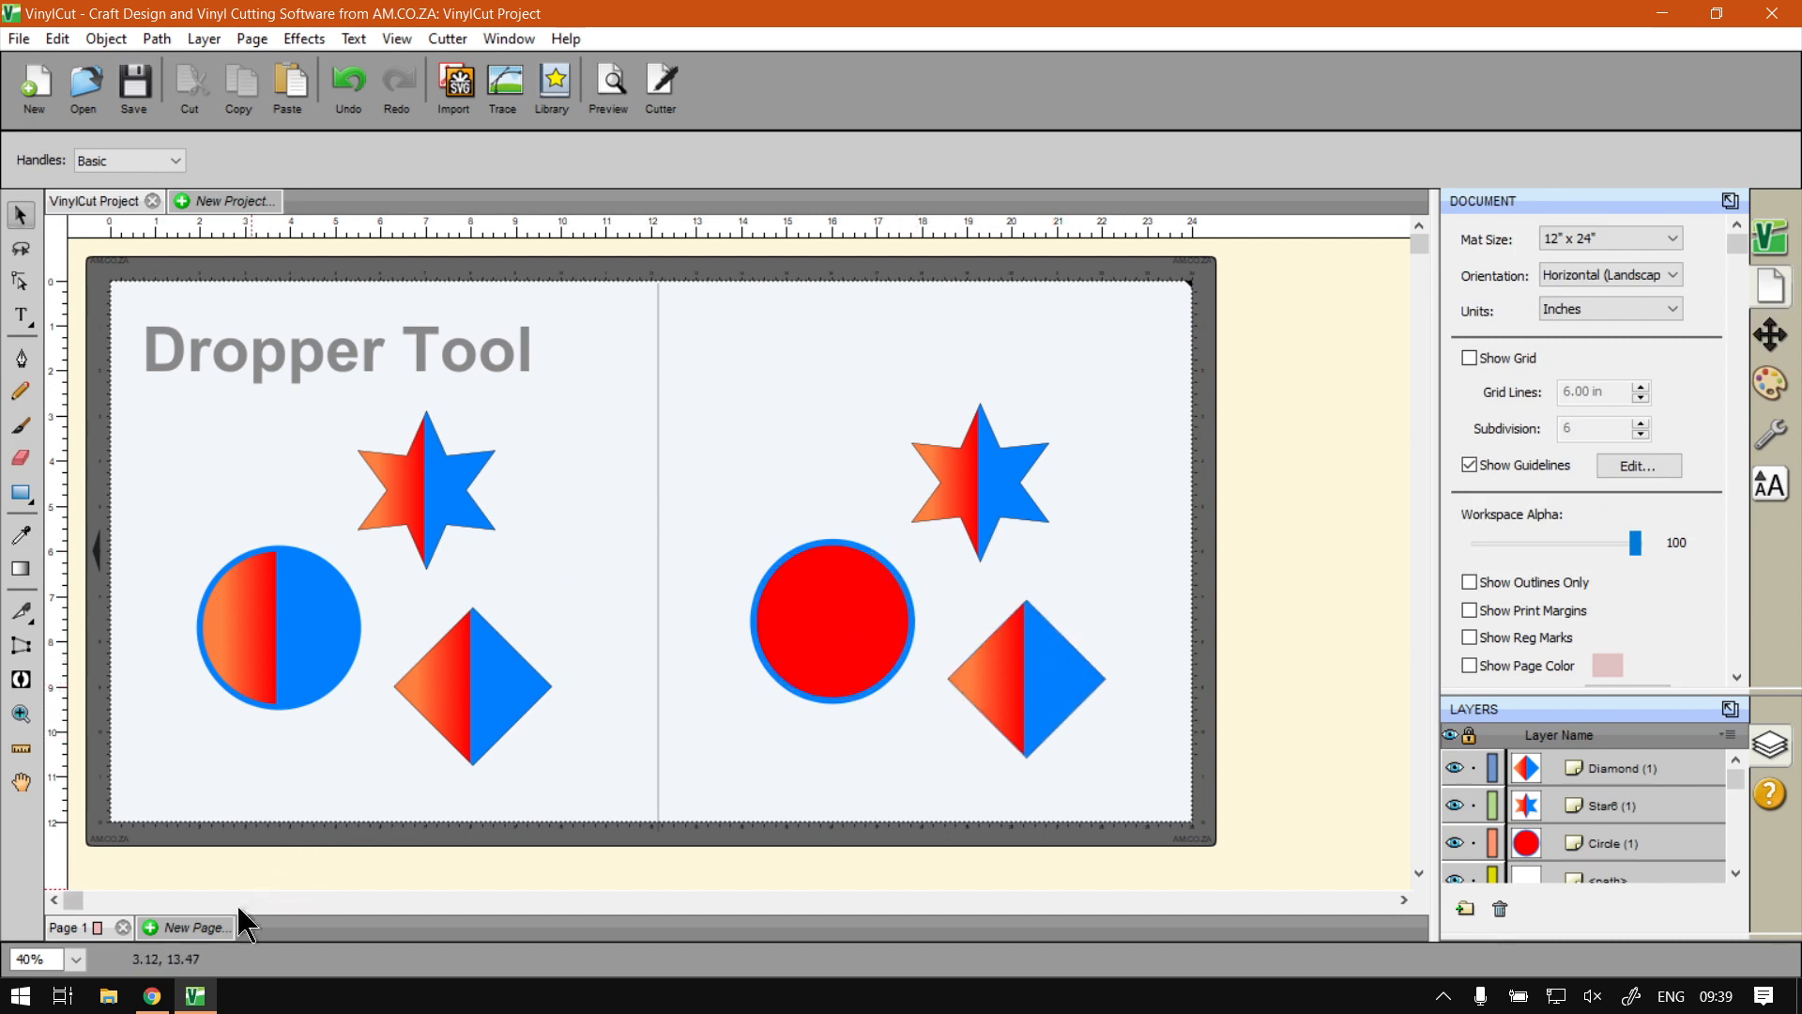
# - Switch to Chrome and show the softwaretraining.co.za training videos page
pyautogui.click(153, 997)
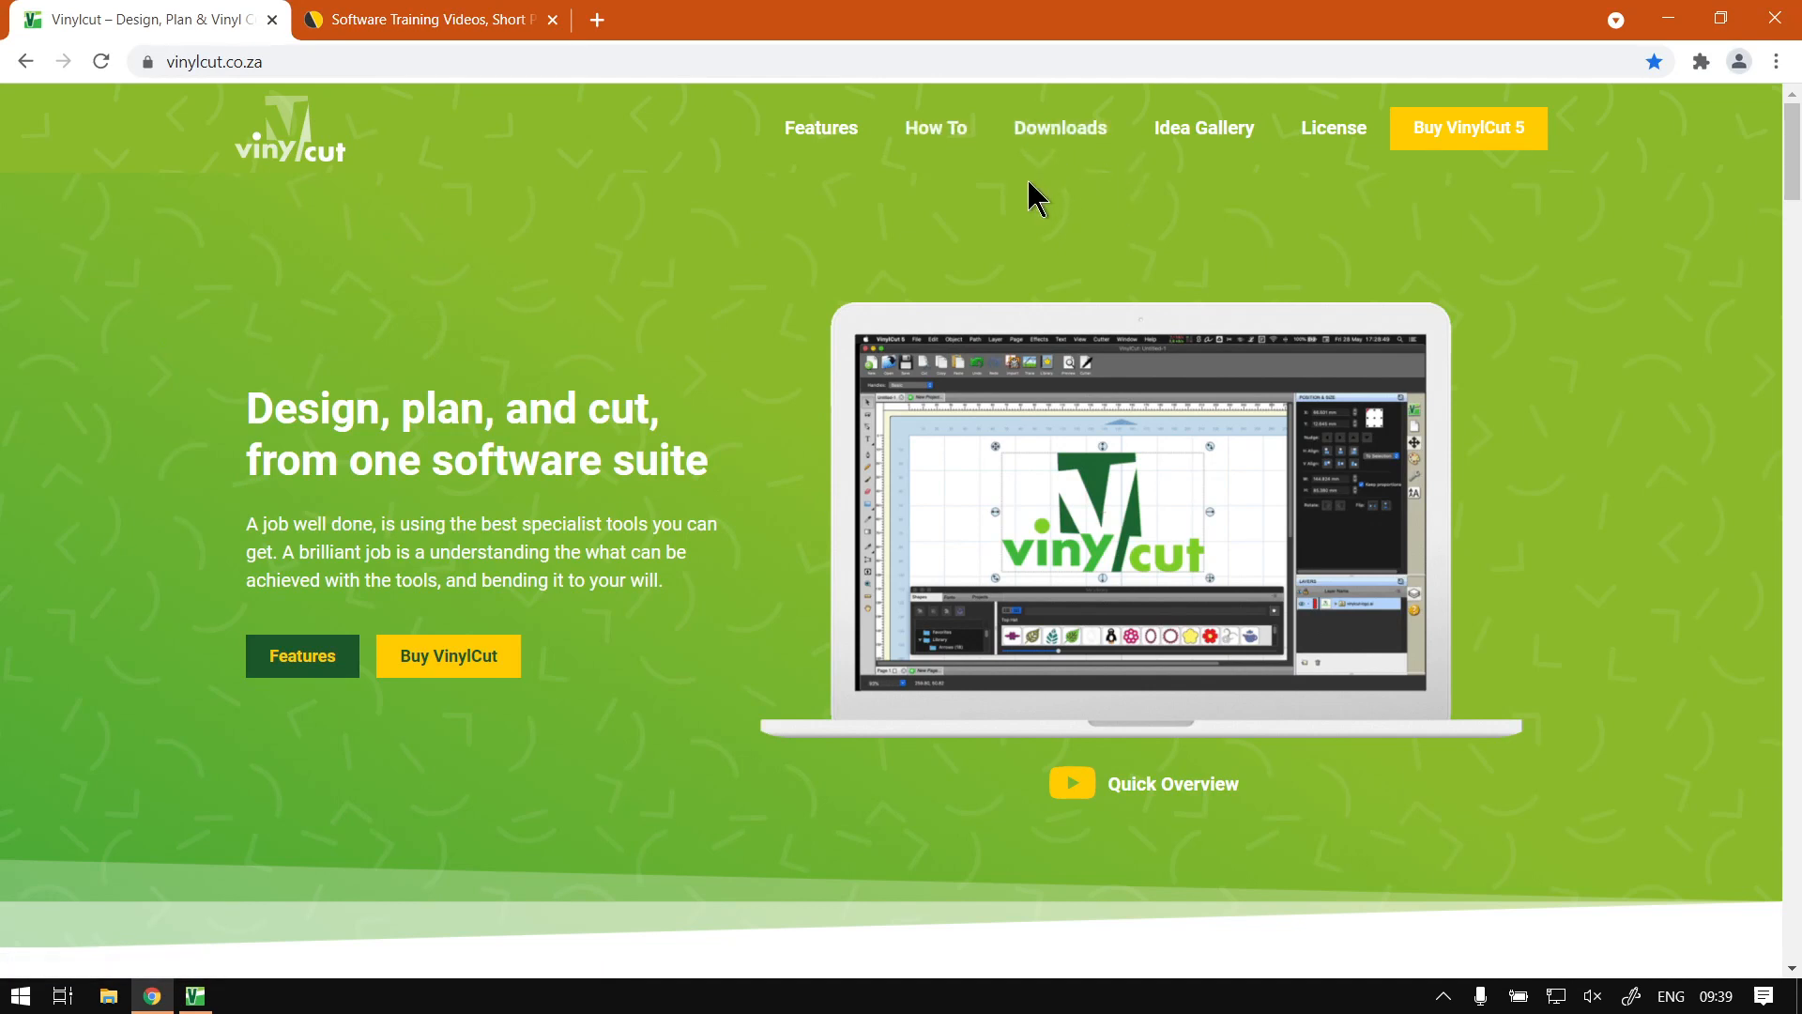
pyautogui.click(451, 25)
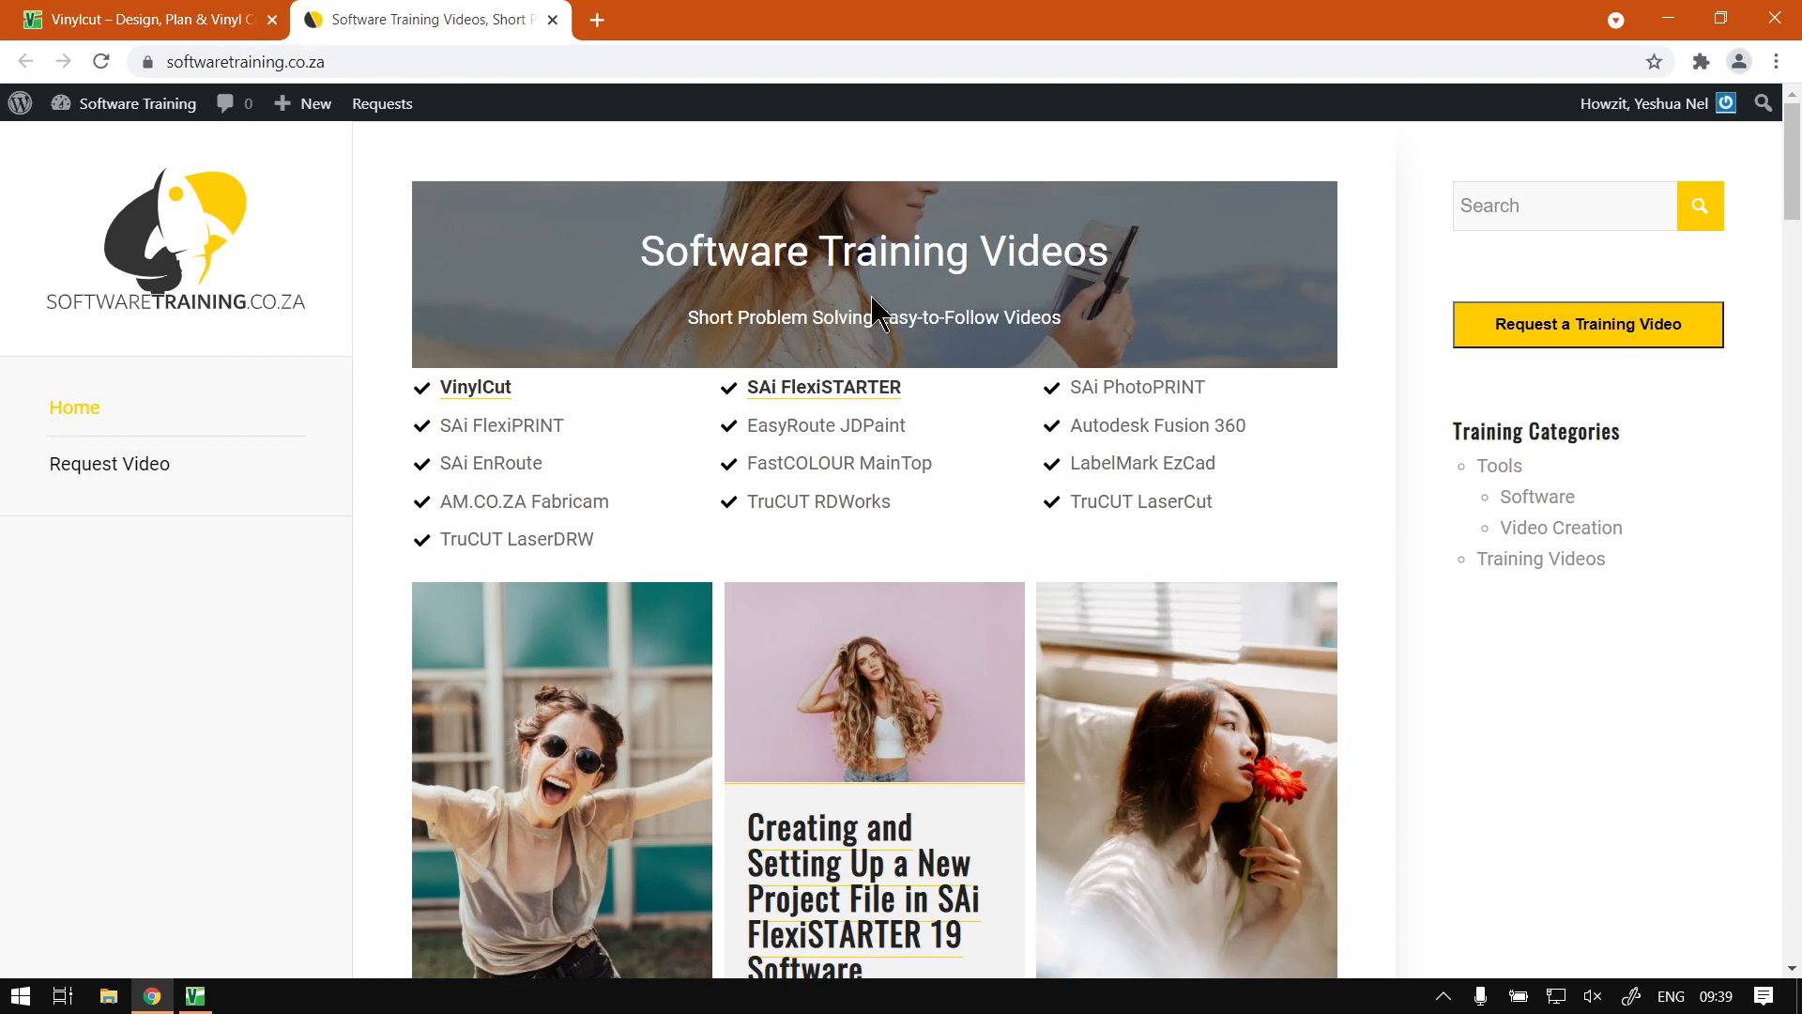